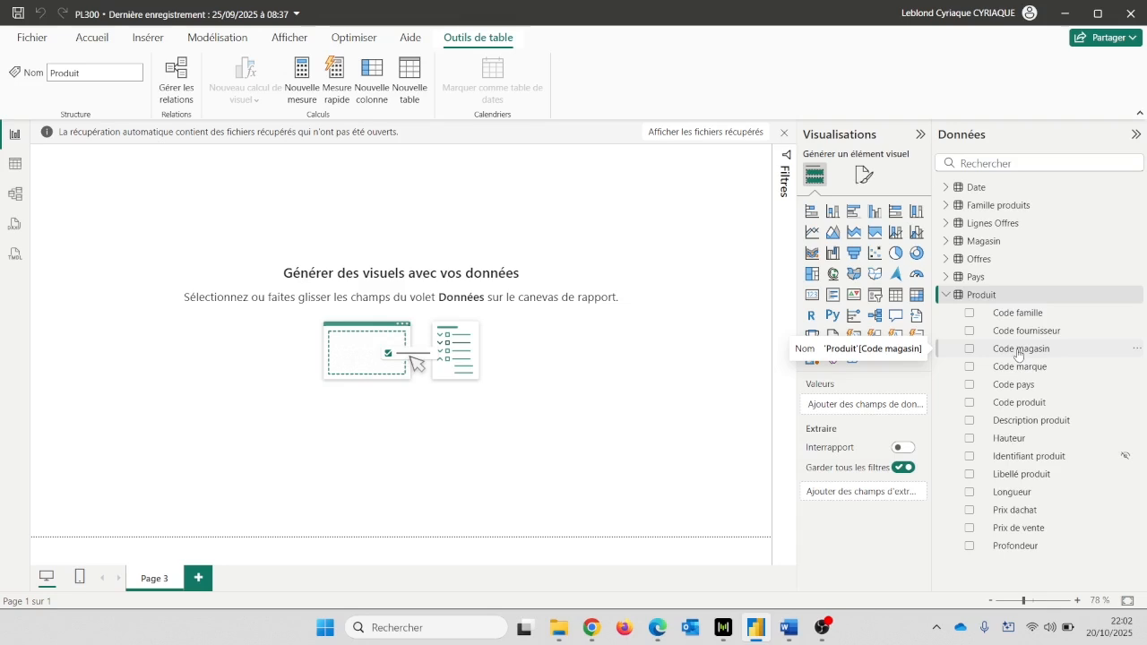
Start a new group on the Produit table's Code magasin field and group the values IXBE1160 and IXFR6601.
click(1018, 356)
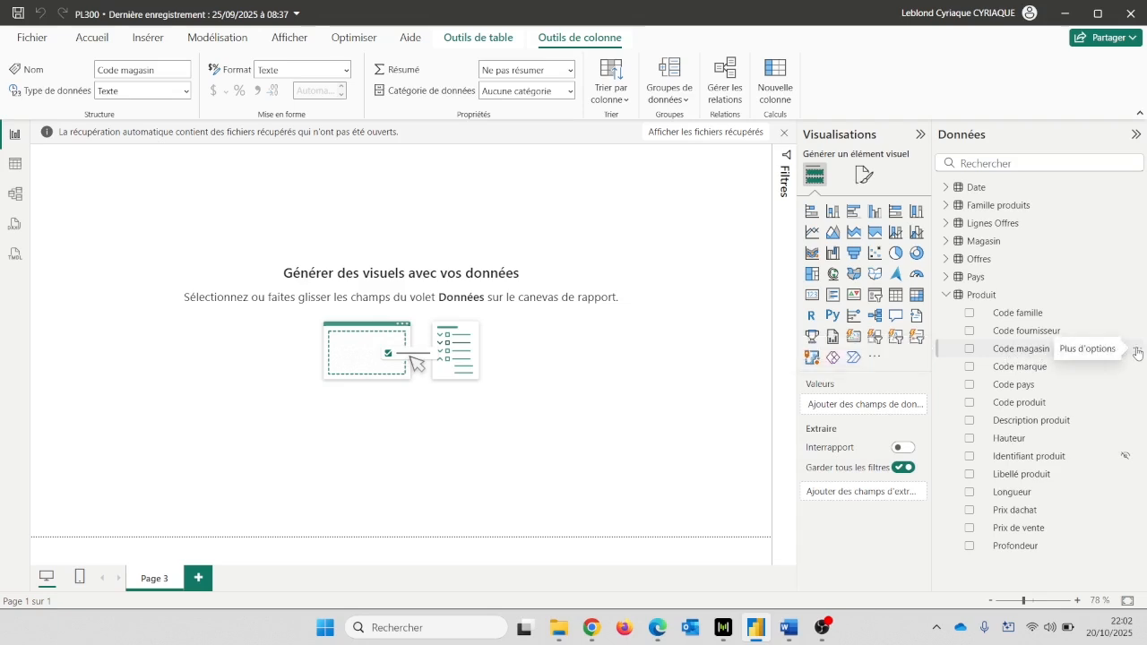
right_click(1024, 351)
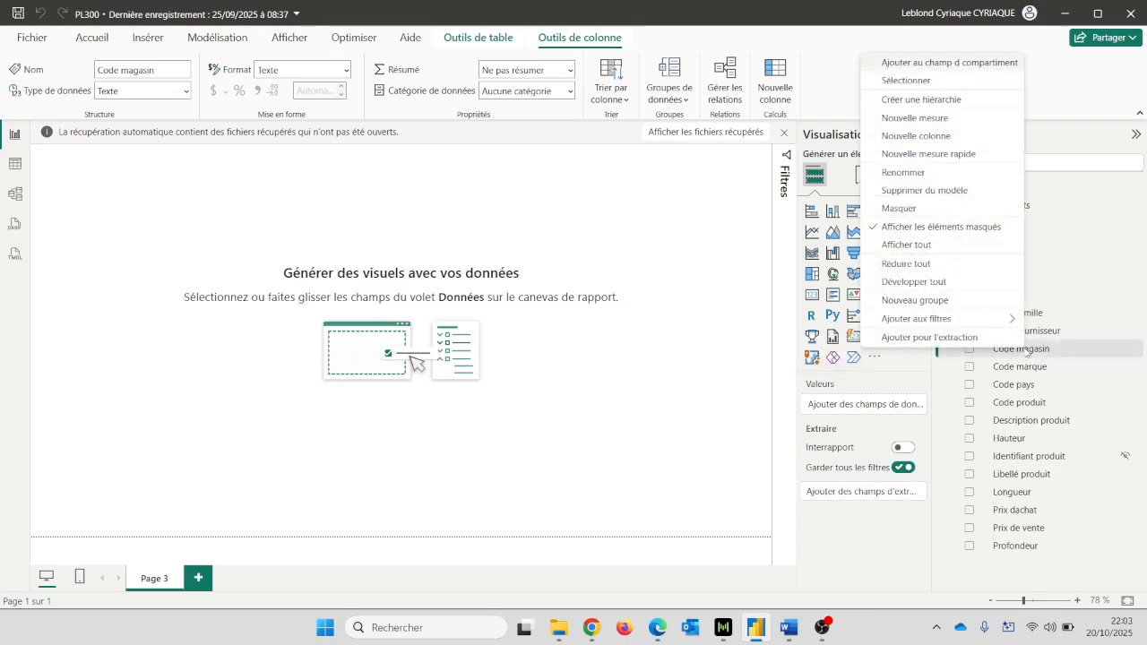
click(914, 300)
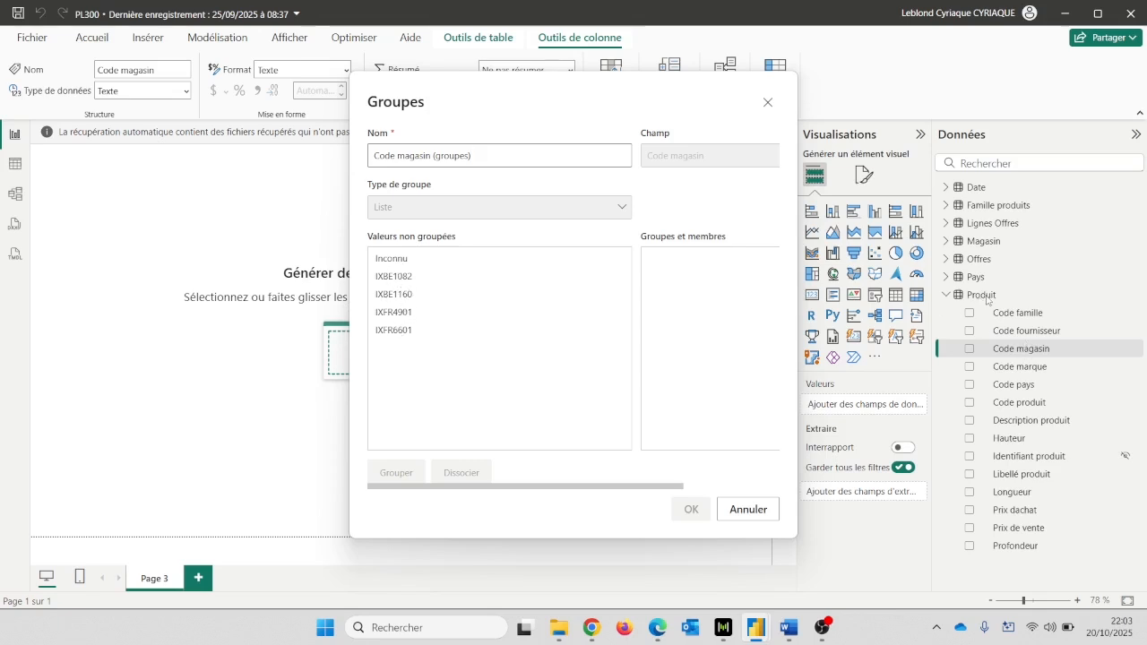
click(405, 296)
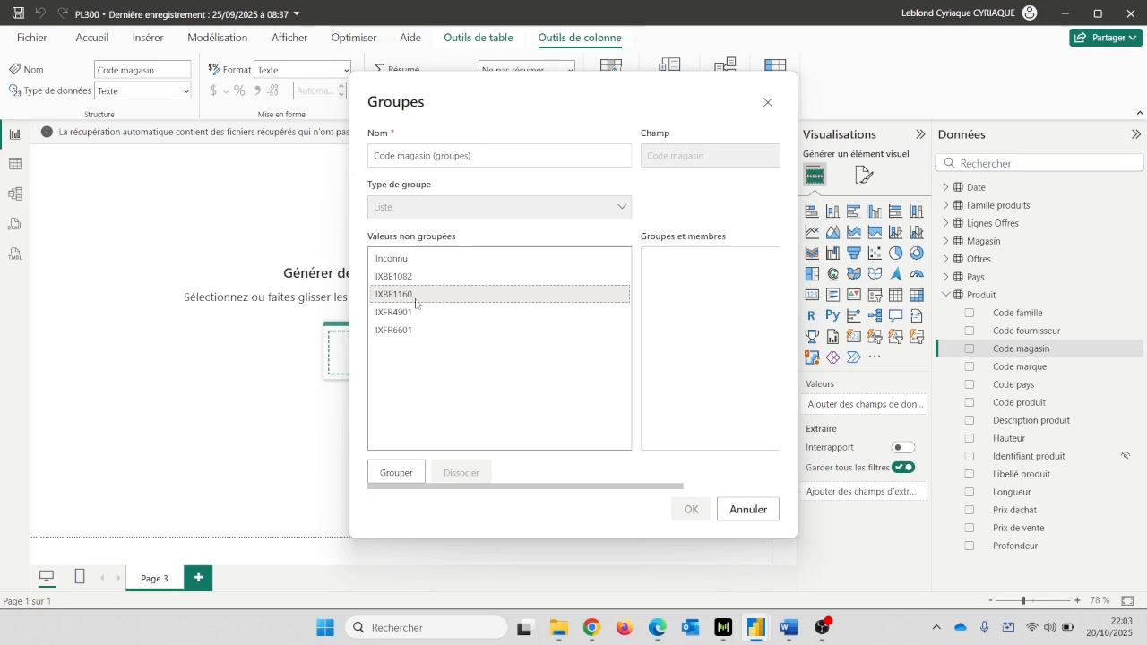
ctrl+click(407, 331)
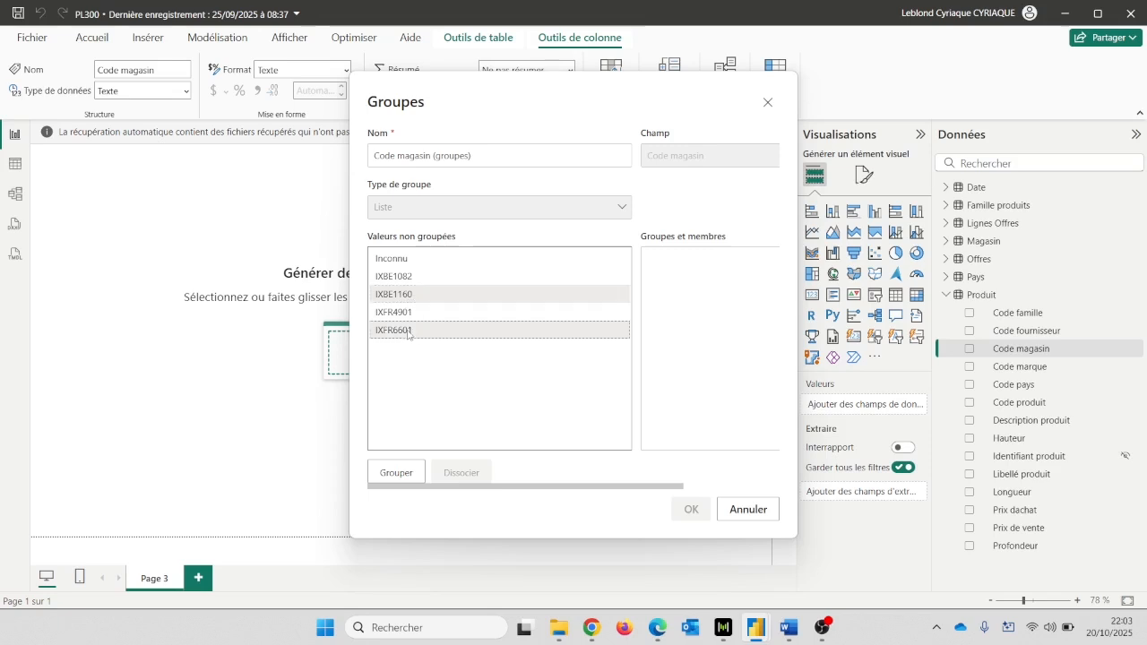
click(398, 474)
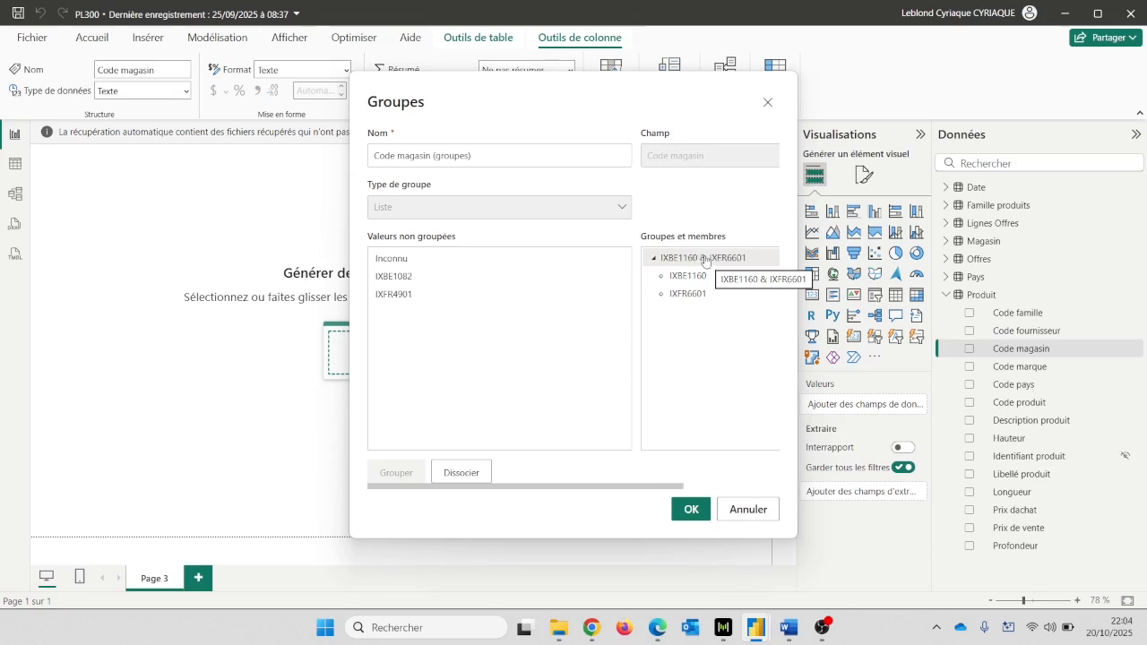
Rename the group containing IXBE1160 and IXFR6601 as Code Mag1.
double_click(704, 259)
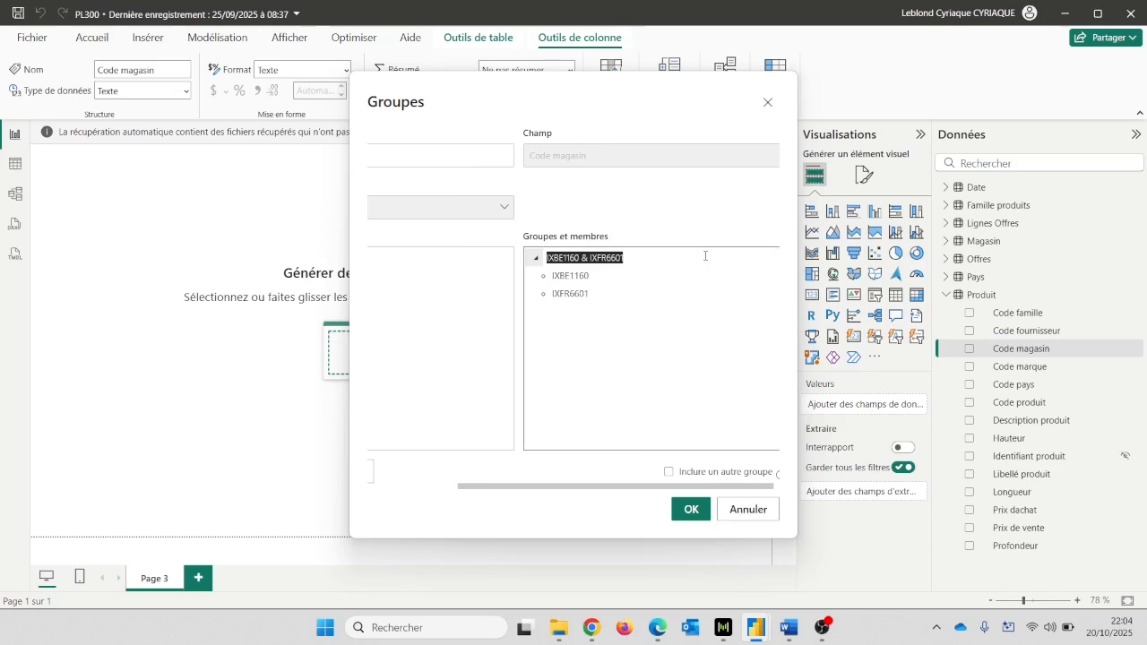
text(Code Mag)
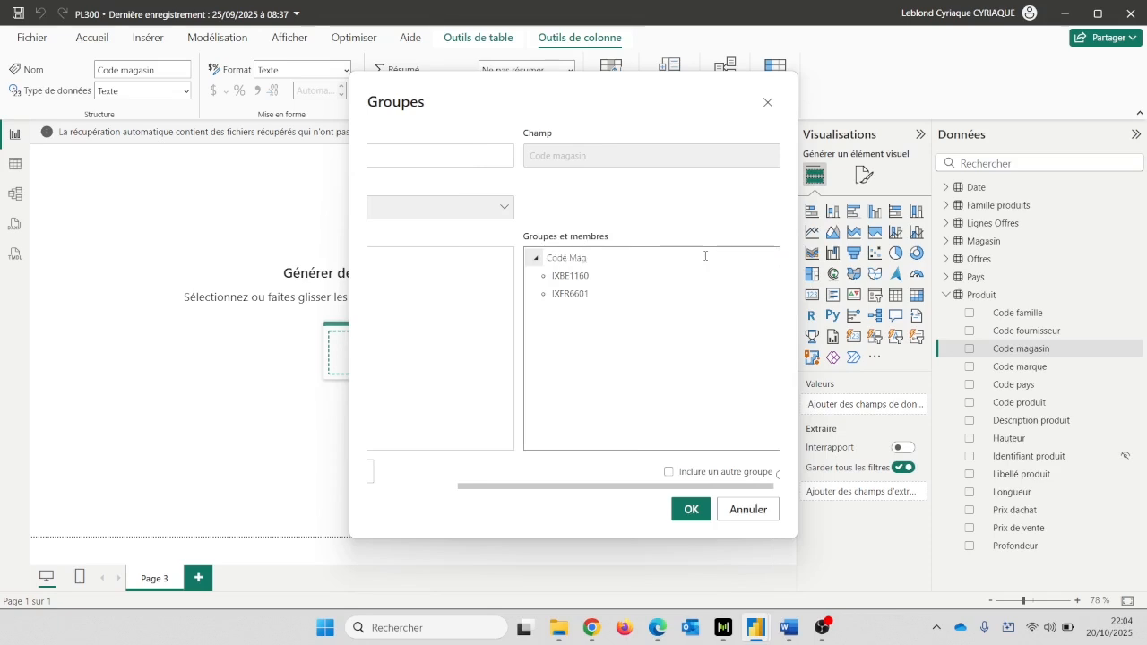
text(1)
key(Return)
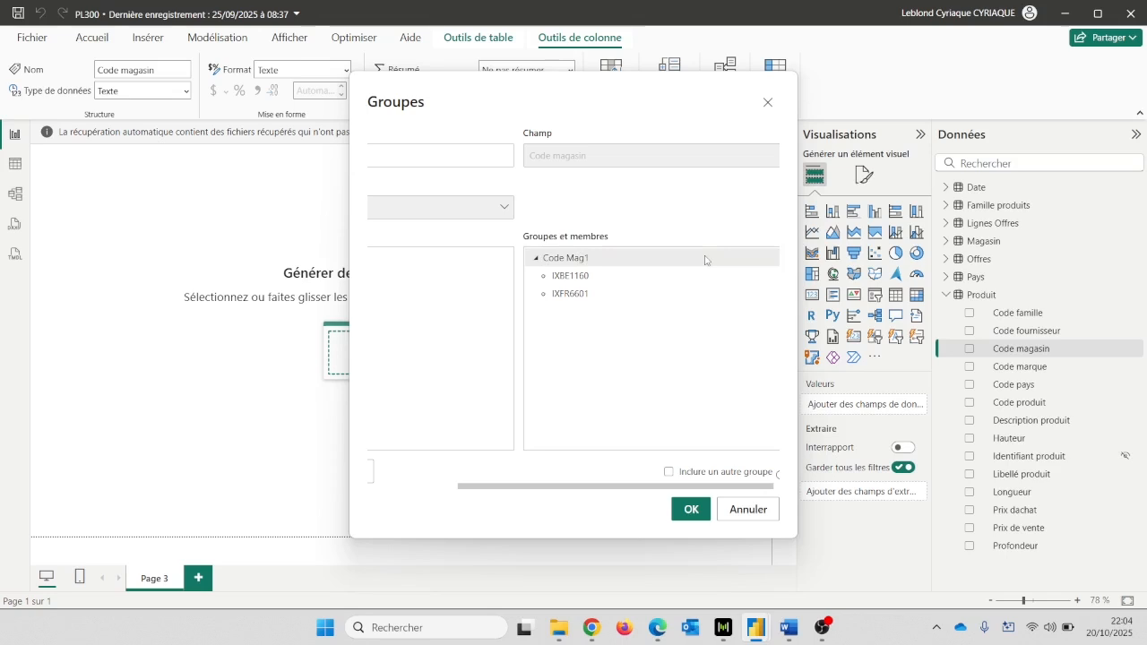
Include an other group for all ungrouped store codes and create the Code magasin (groupes) field.
scroll(560, 492, left, 3)
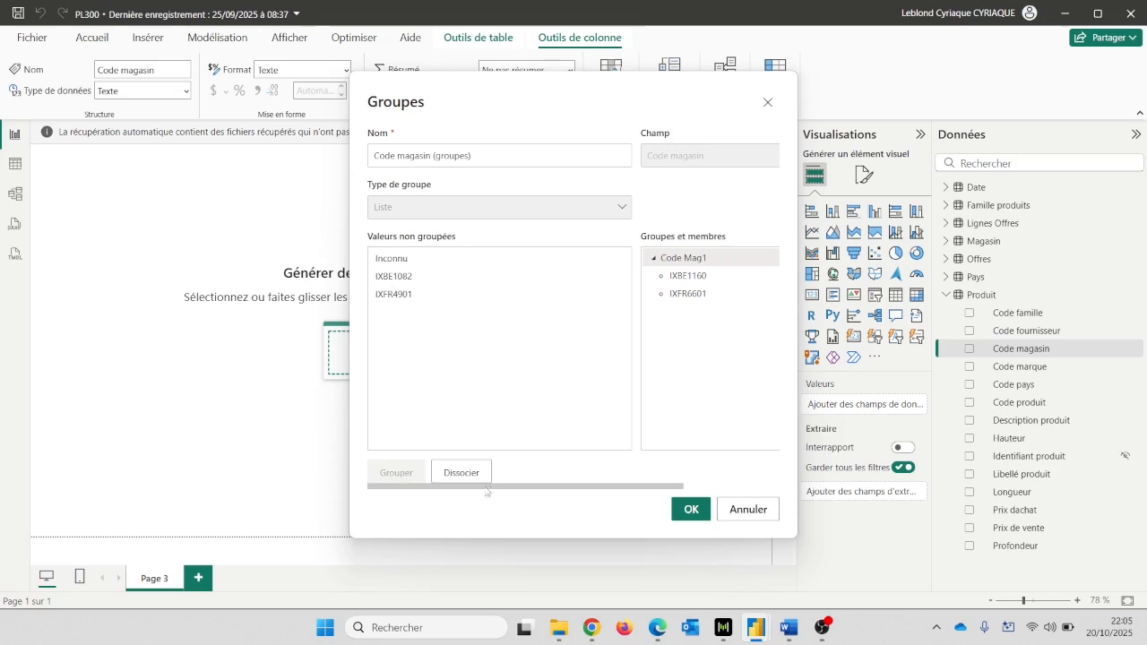
drag(515, 487, 658, 482)
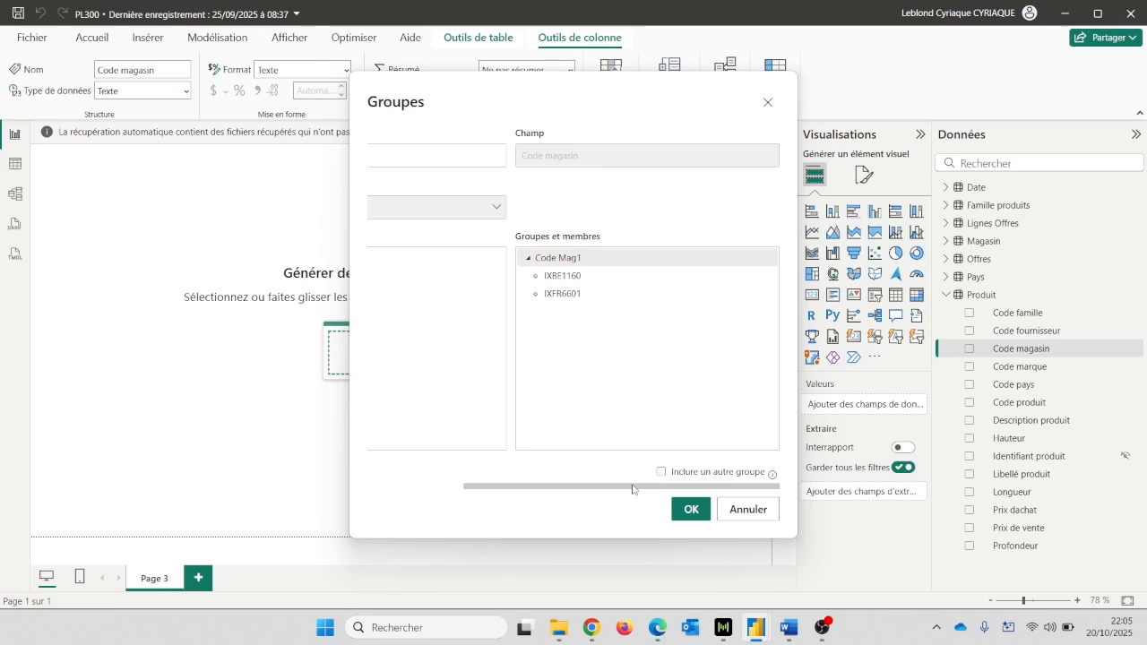
drag(629, 486, 673, 490)
click(661, 473)
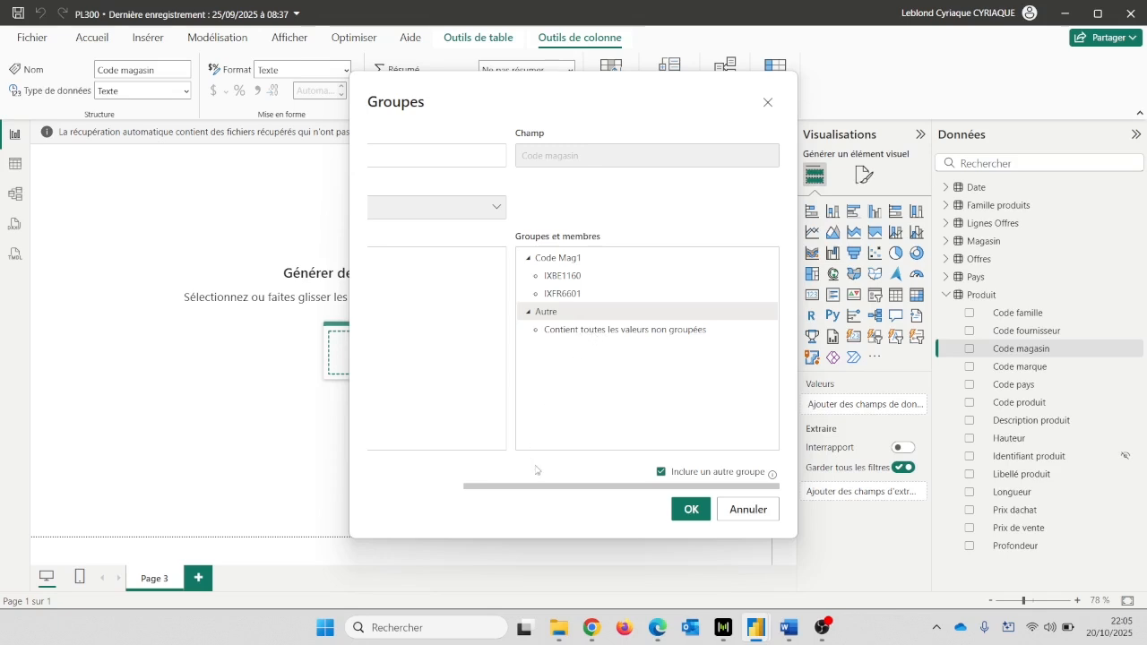
drag(555, 484, 403, 484)
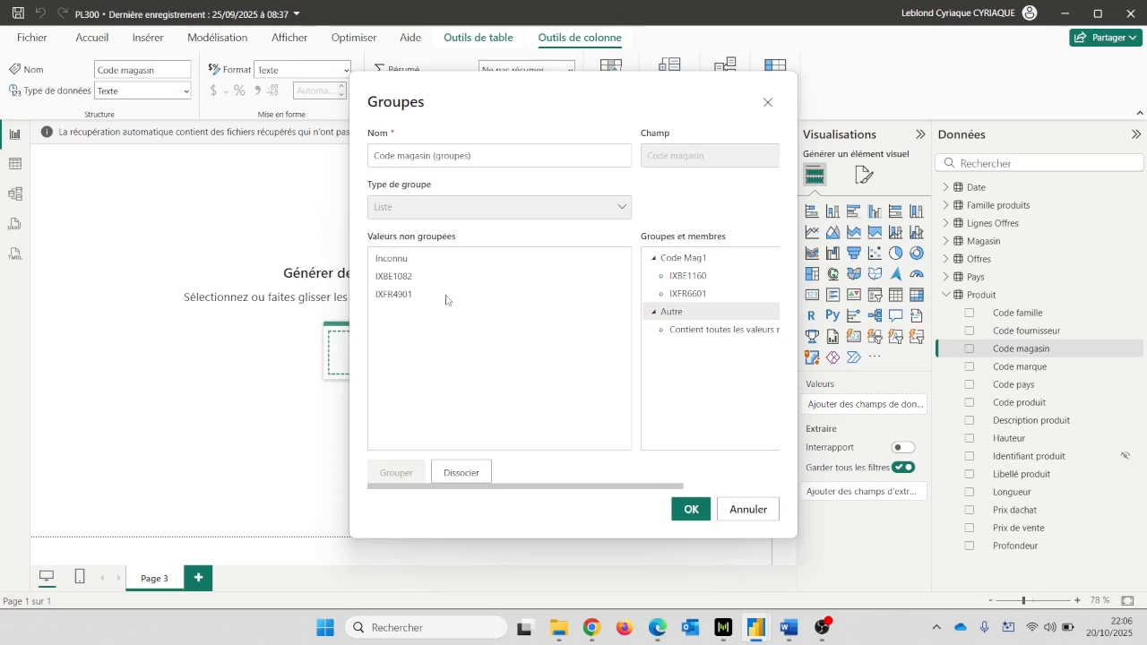
mouse_move(565, 489)
mouse_down()
mouse_move(660, 489)
mouse_move(555, 491)
mouse_up()
drag(534, 488, 633, 502)
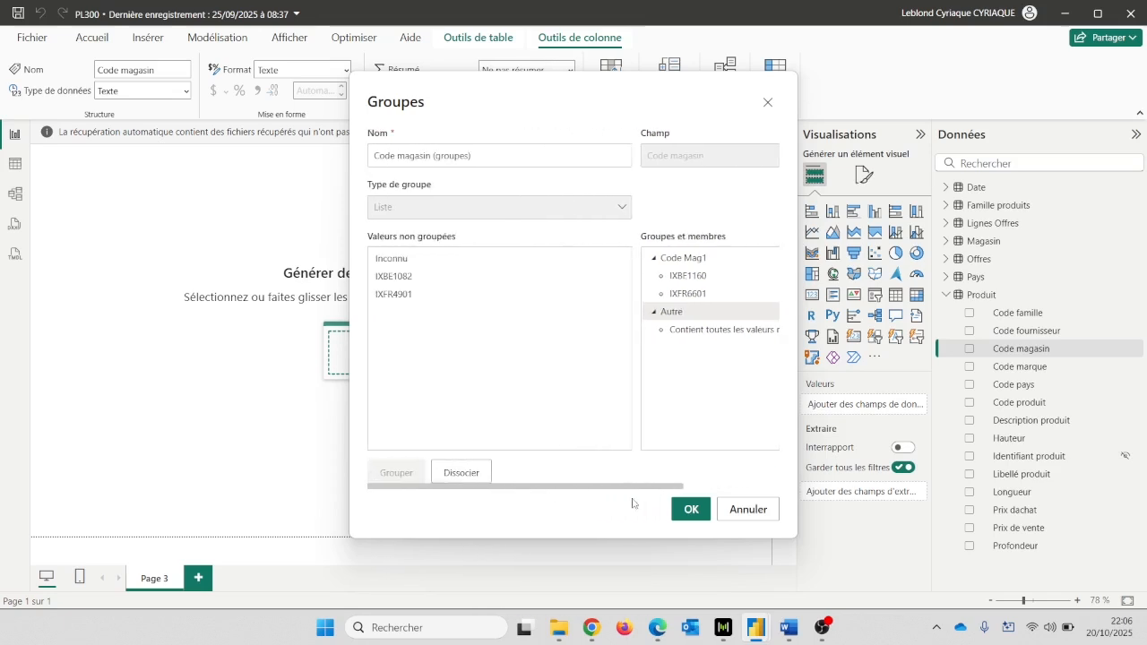
click(691, 509)
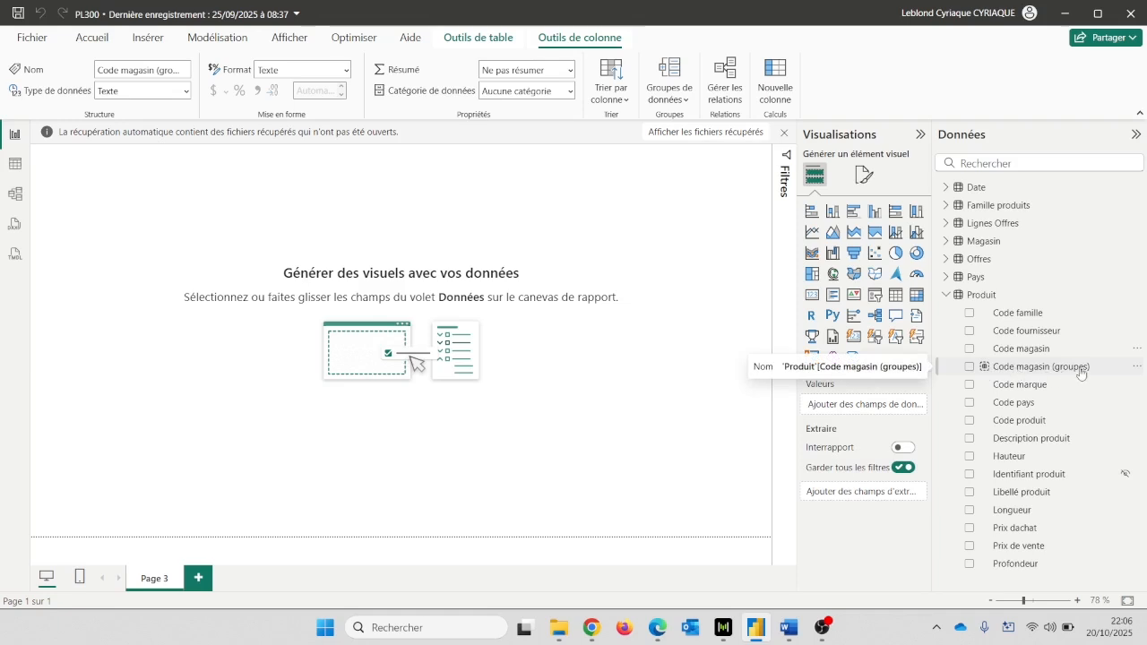
Add a table visual showing Code magasin (groupes) and move it lower on the report page.
click(969, 367)
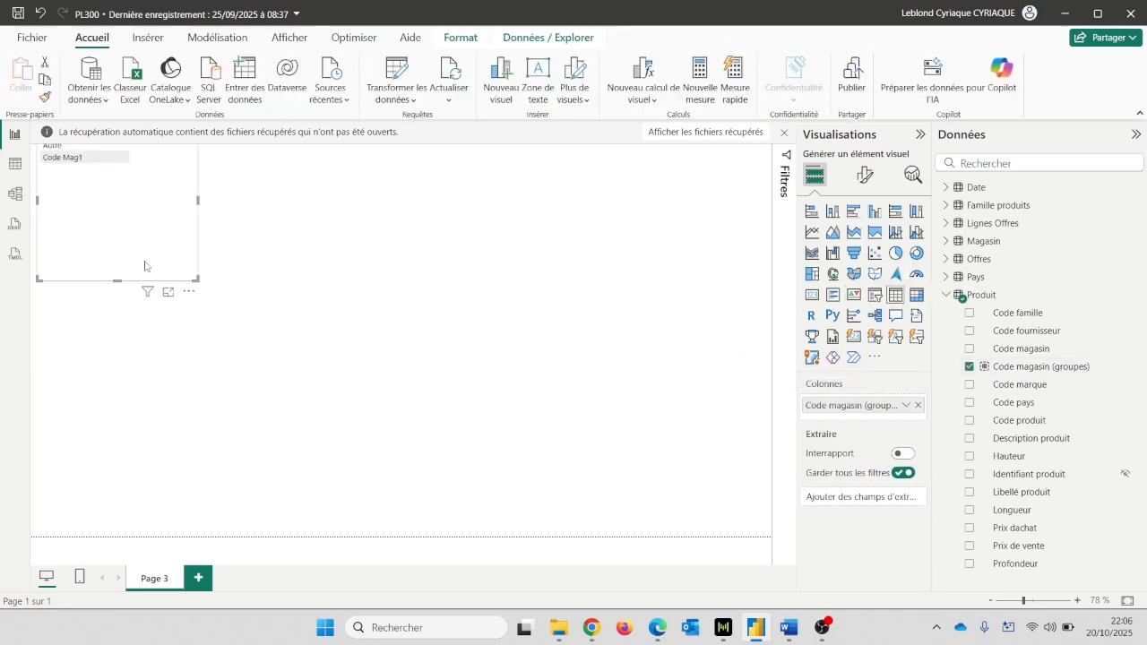
drag(148, 260, 185, 375)
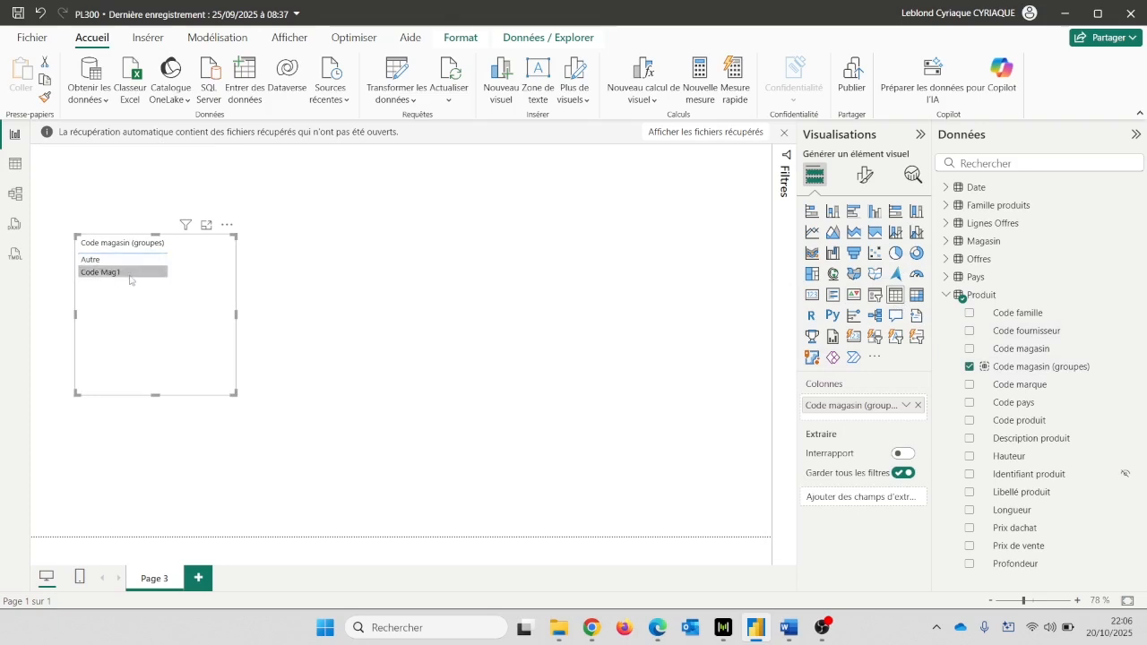
Create a measure in the Produit table defined as Nombre de produit = COUNTROWS(Produit).
click(1018, 298)
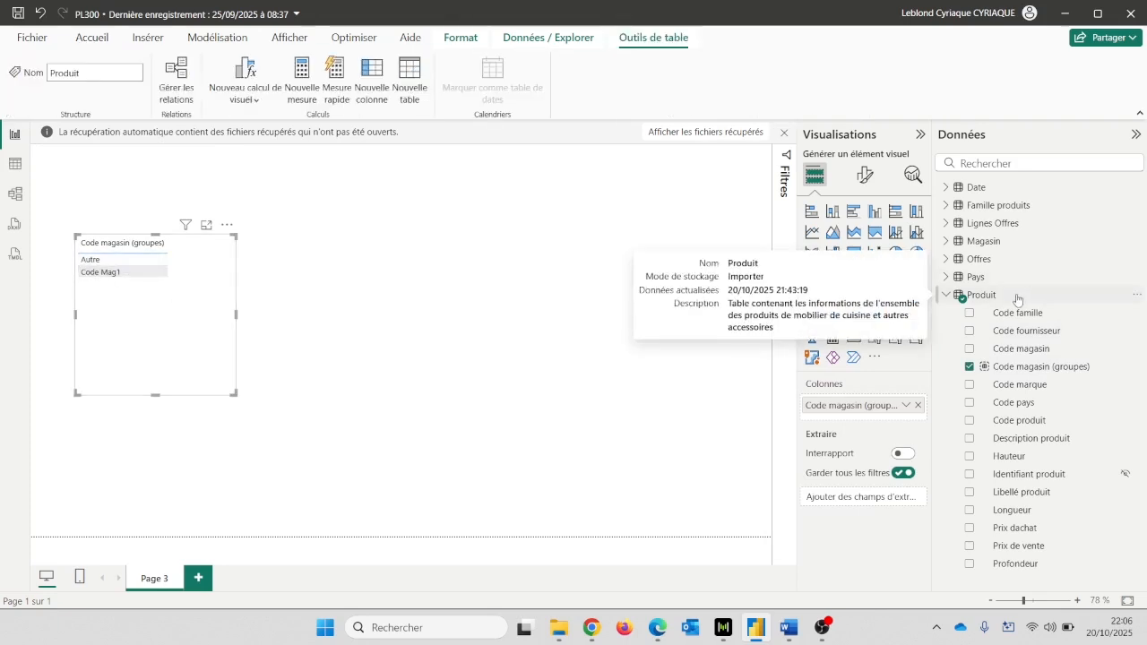
click(300, 79)
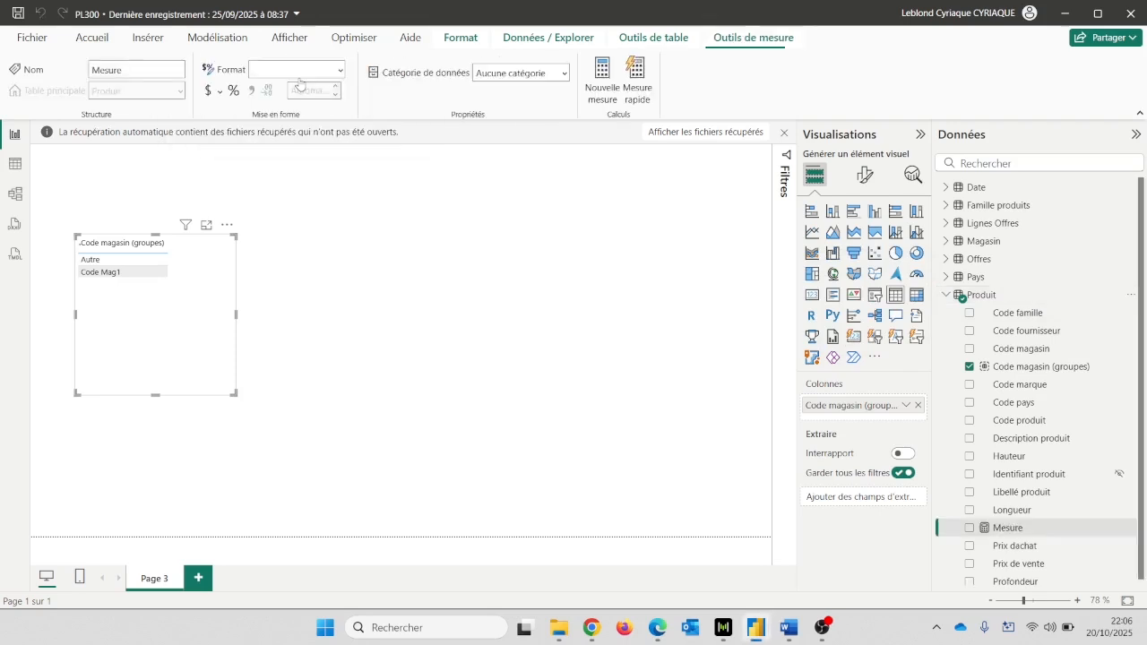
text(Nomb)
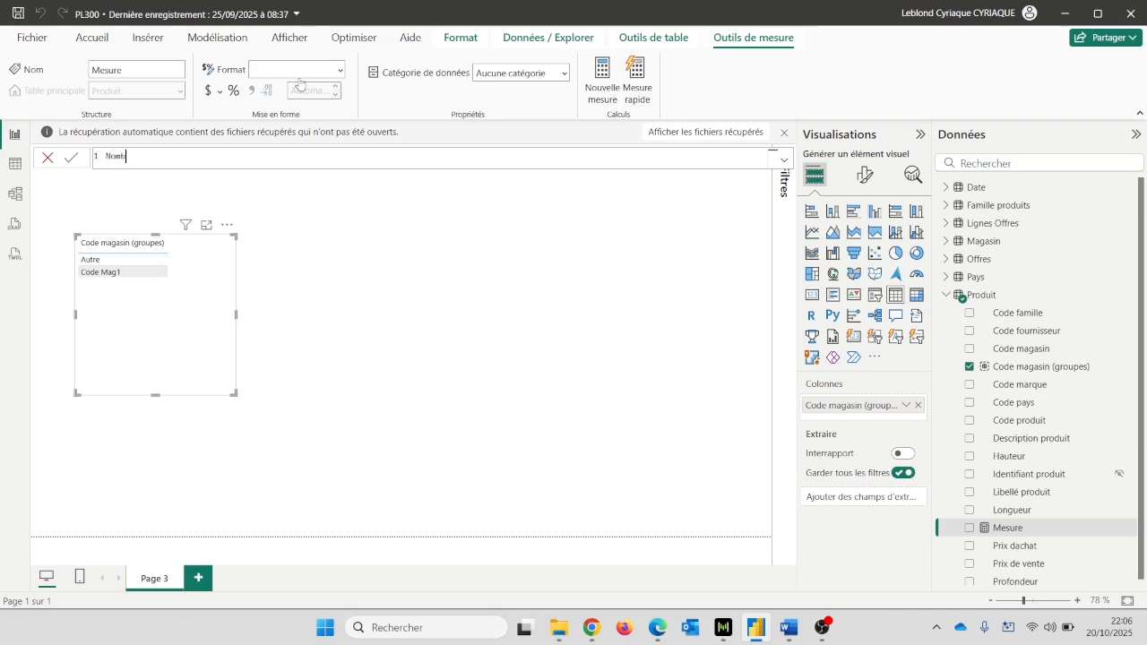
text(re de produit)
text(= count)
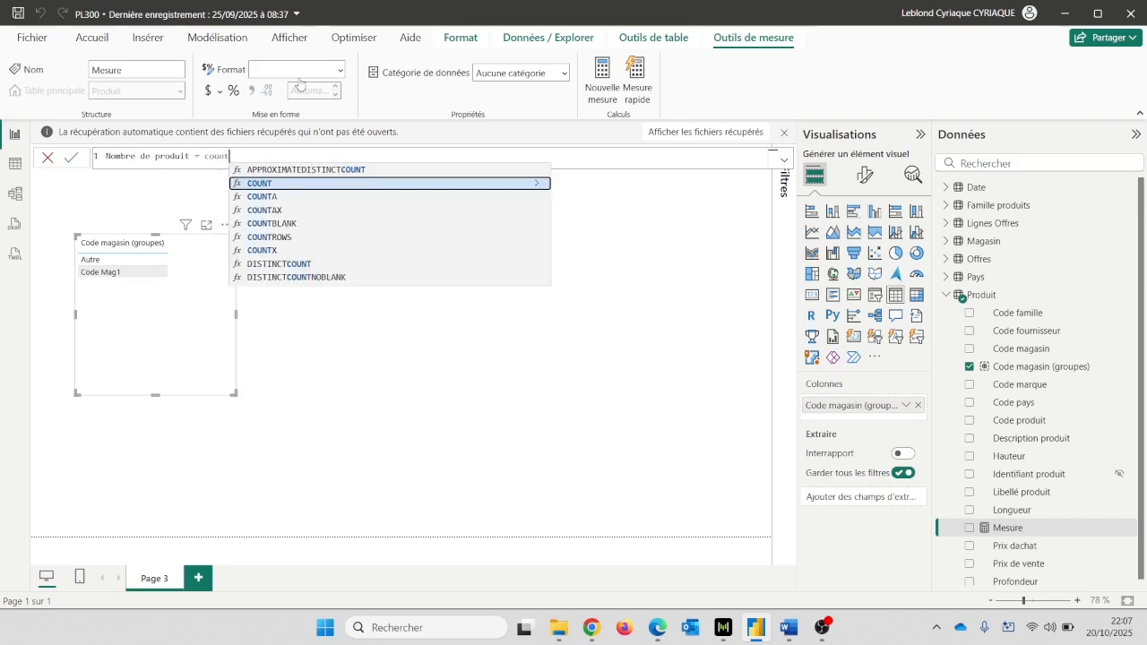
key(Down)
key(Down)
key(Down)
key(Down)
key(Tab)
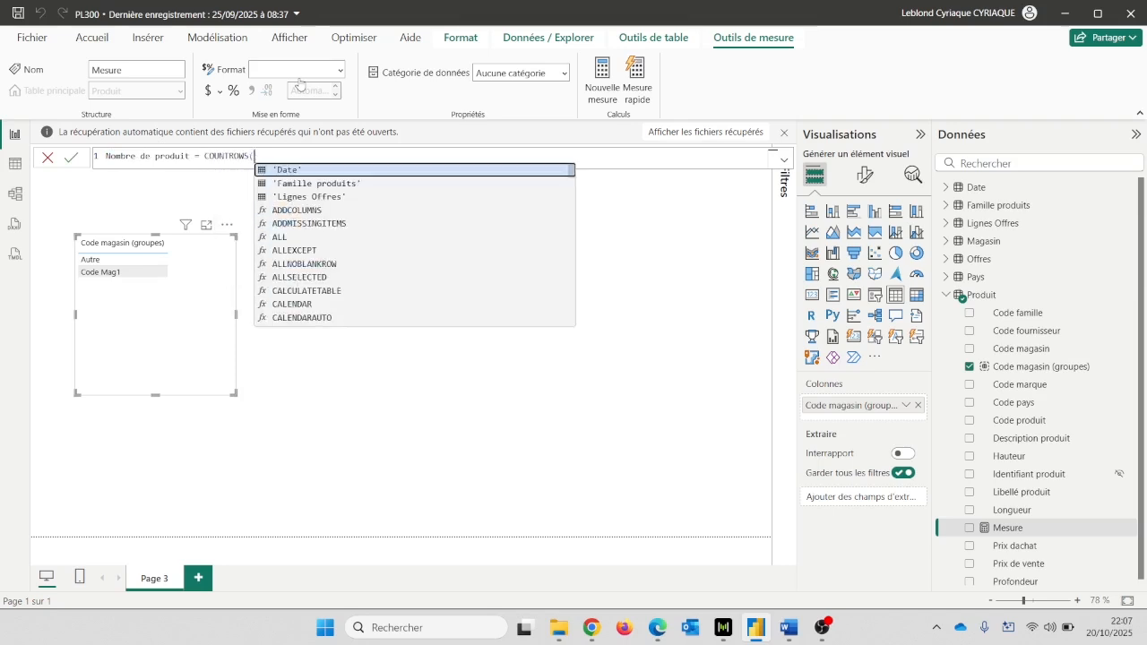
text(produi)
key(Tab)
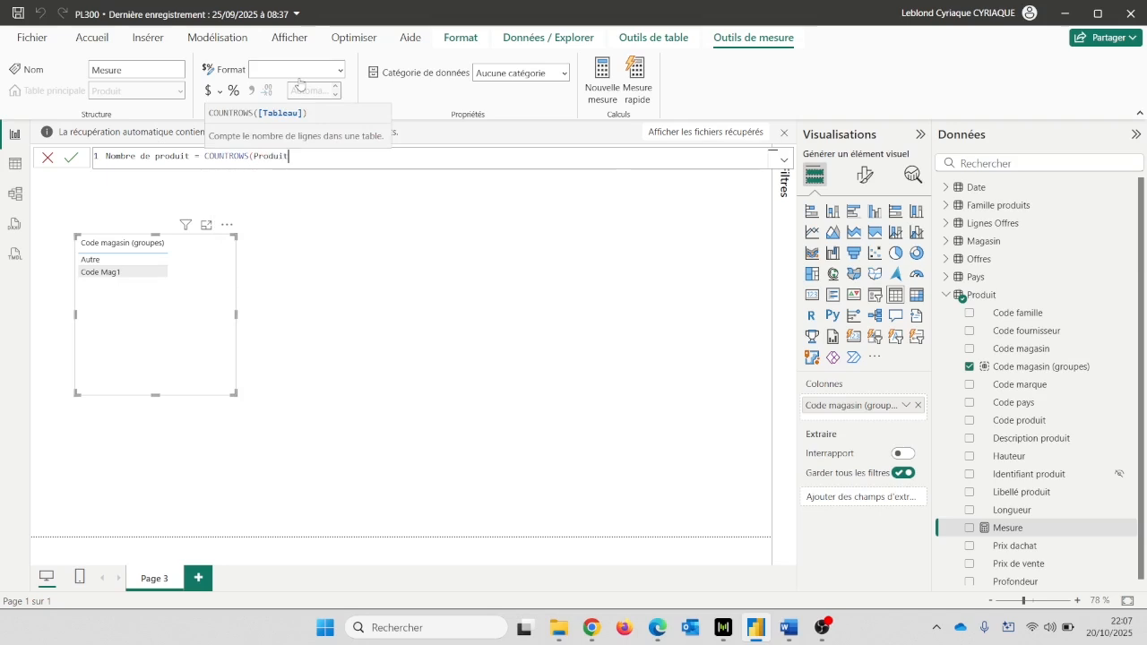
text())
key(Return)
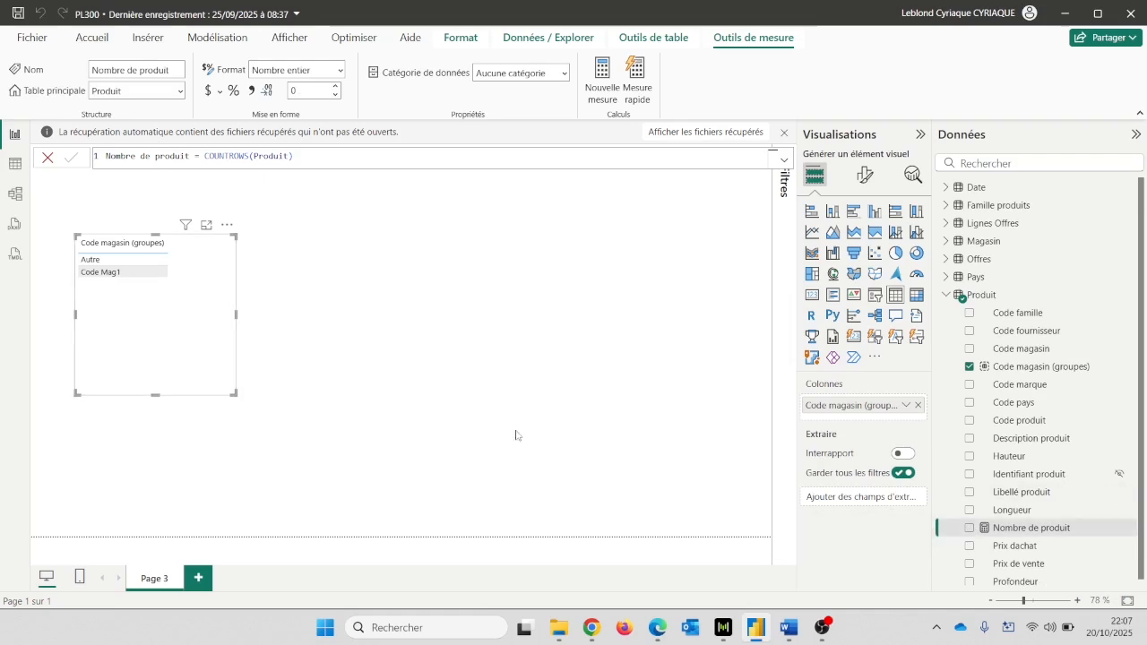
Add the Nombre de produit measure to the table visual and widen the visual to fit both columns.
click(969, 528)
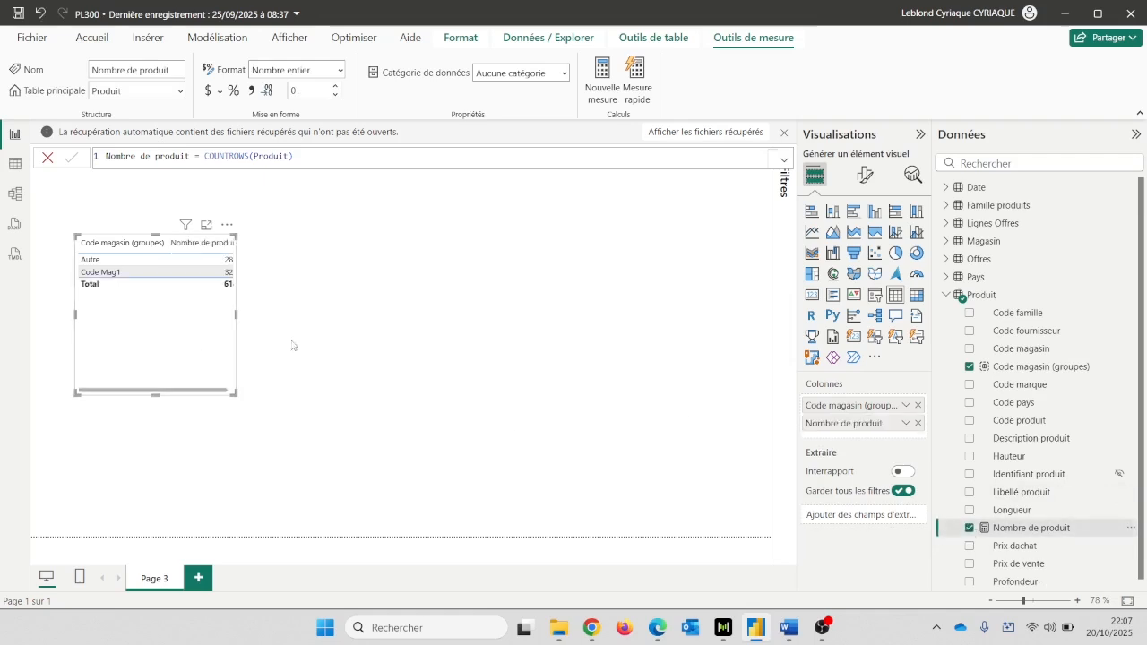
drag(235, 313, 400, 330)
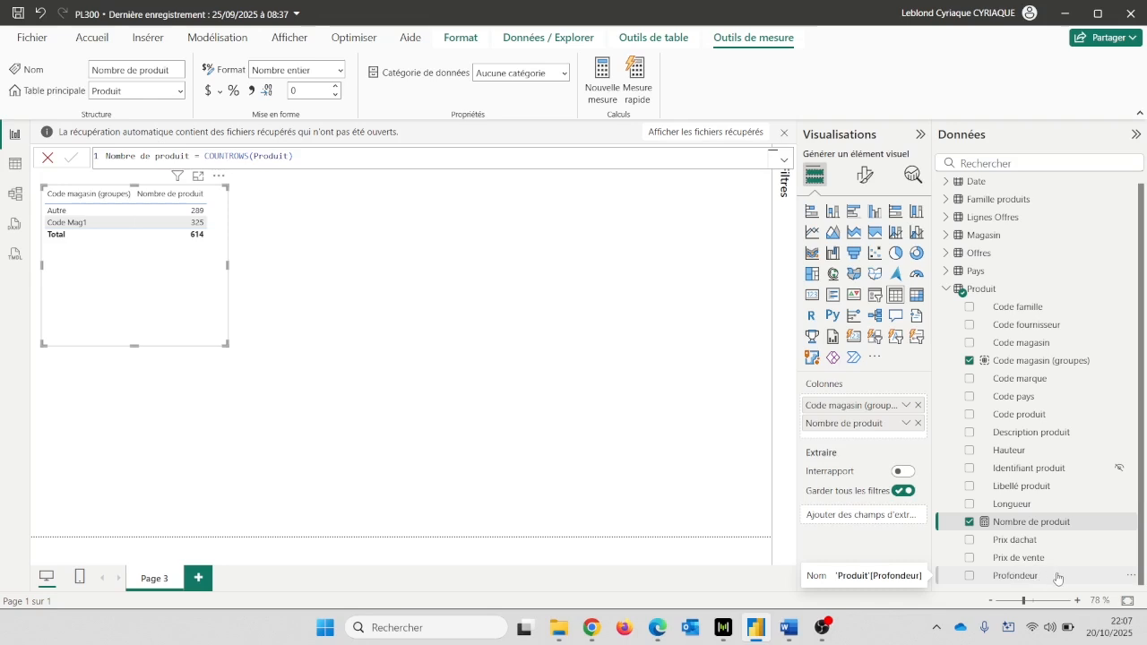
Create a compartment group on the Profondeur field, using Taille des compartiments with a compartment size of 100.
click(1130, 576)
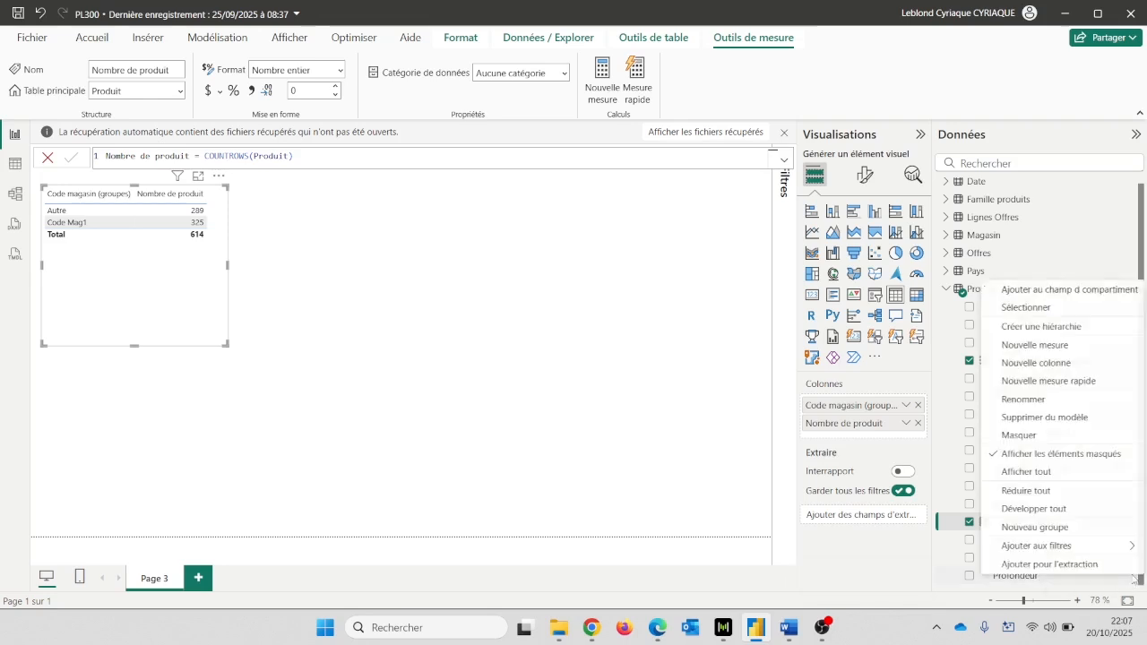
click(1054, 528)
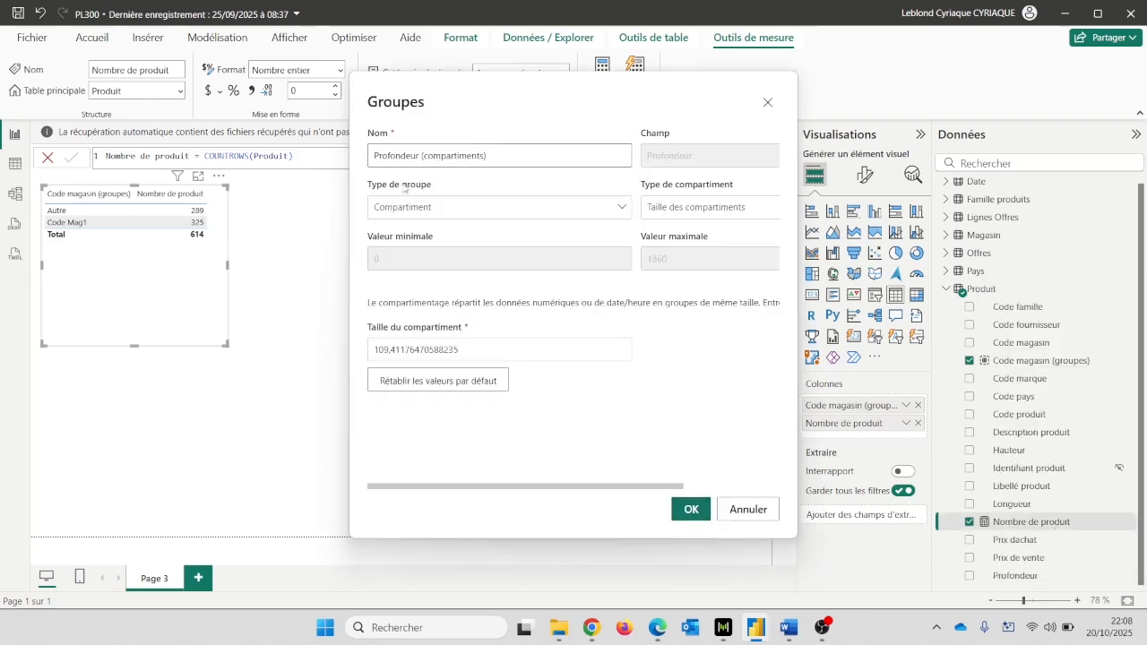
drag(381, 156, 513, 153)
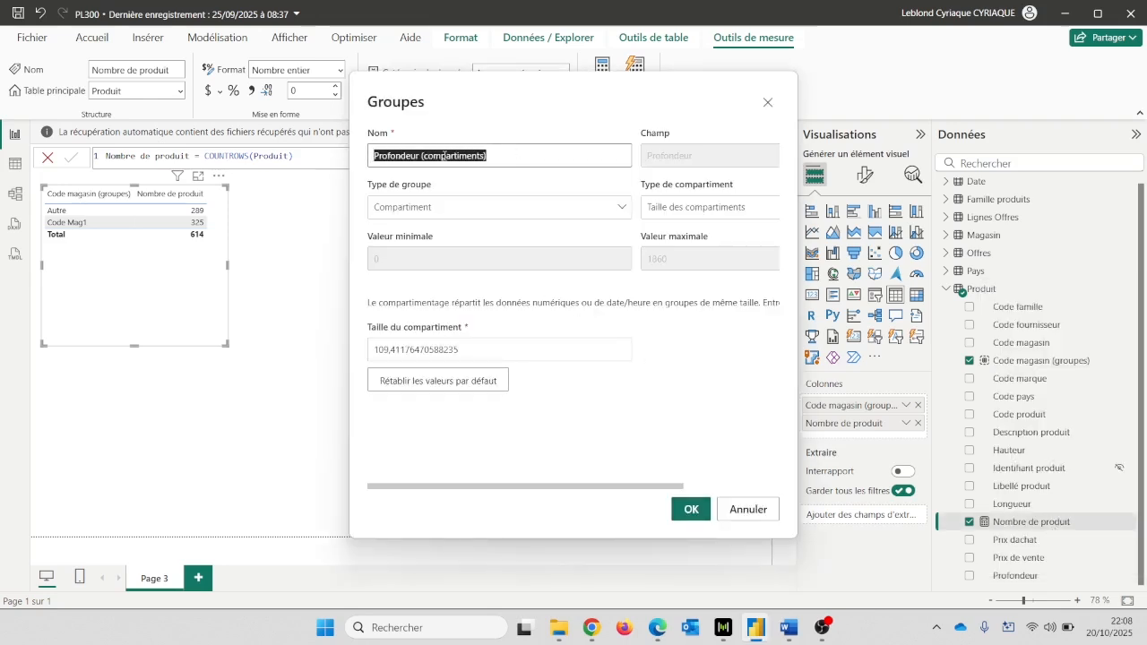
click(463, 208)
click(463, 209)
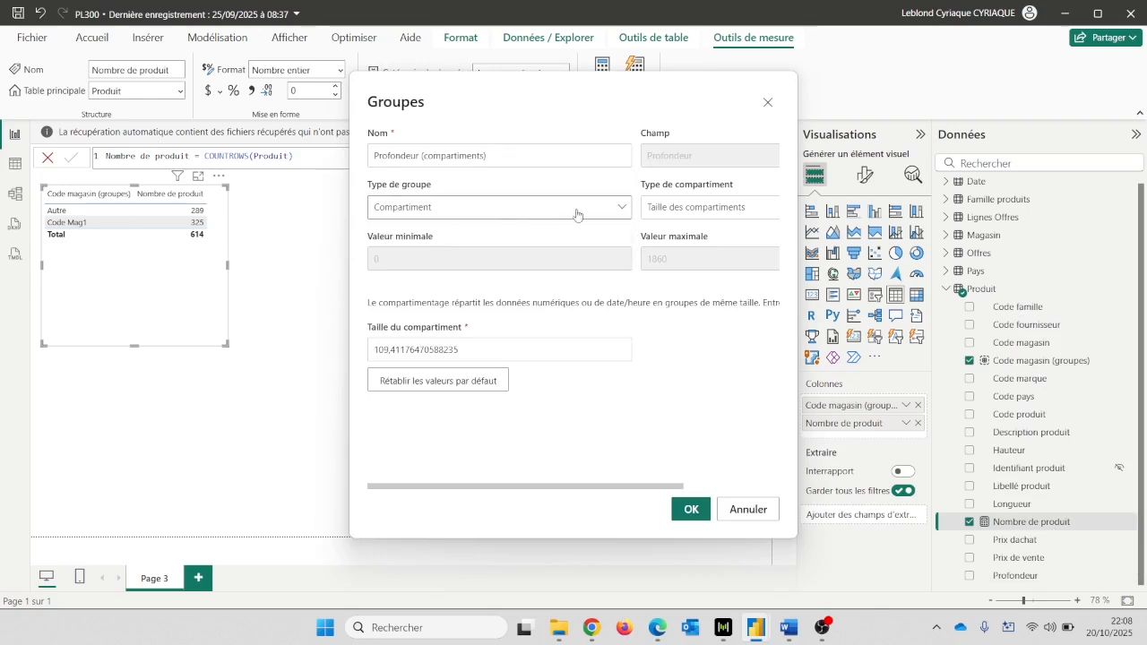
click(688, 211)
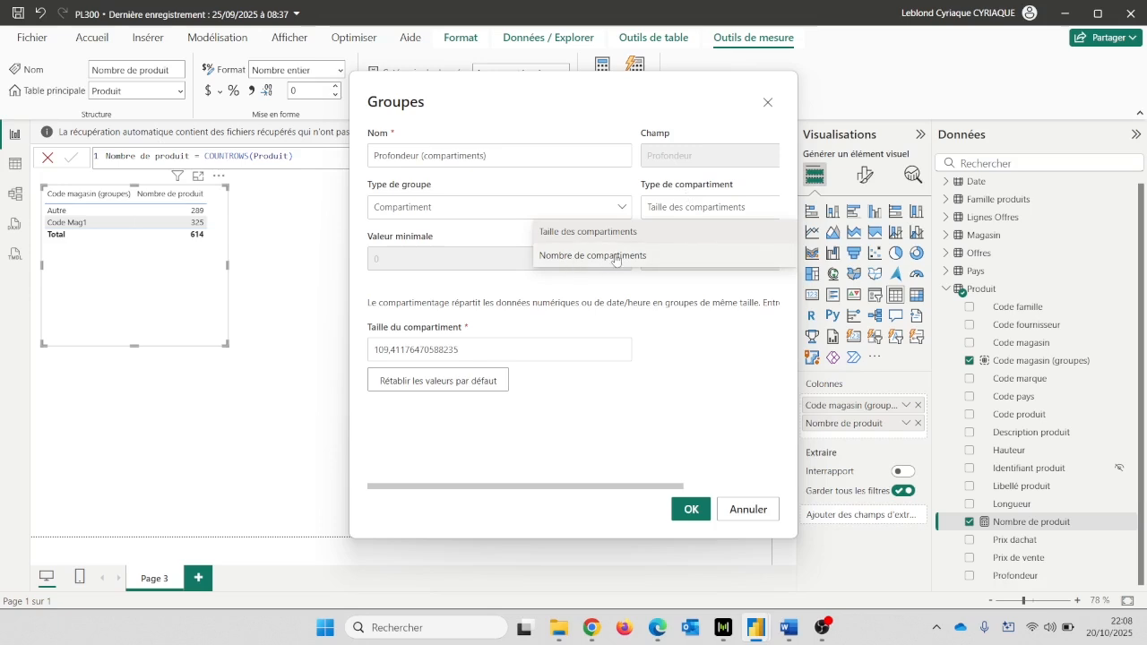
click(682, 213)
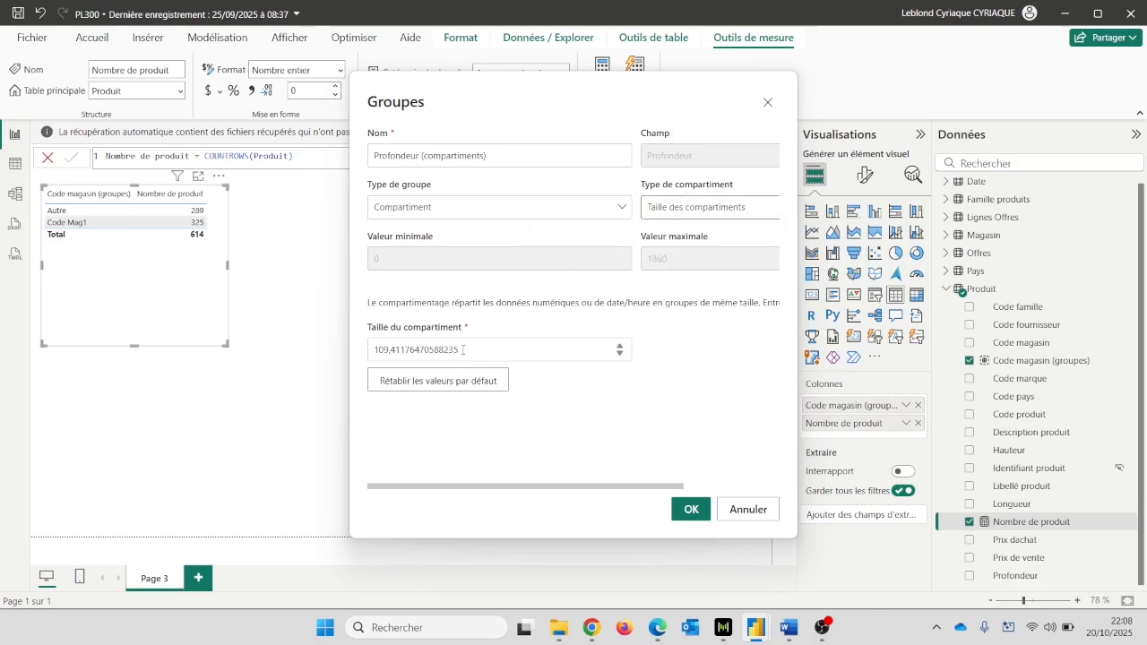
drag(462, 349, 362, 351)
text(100)
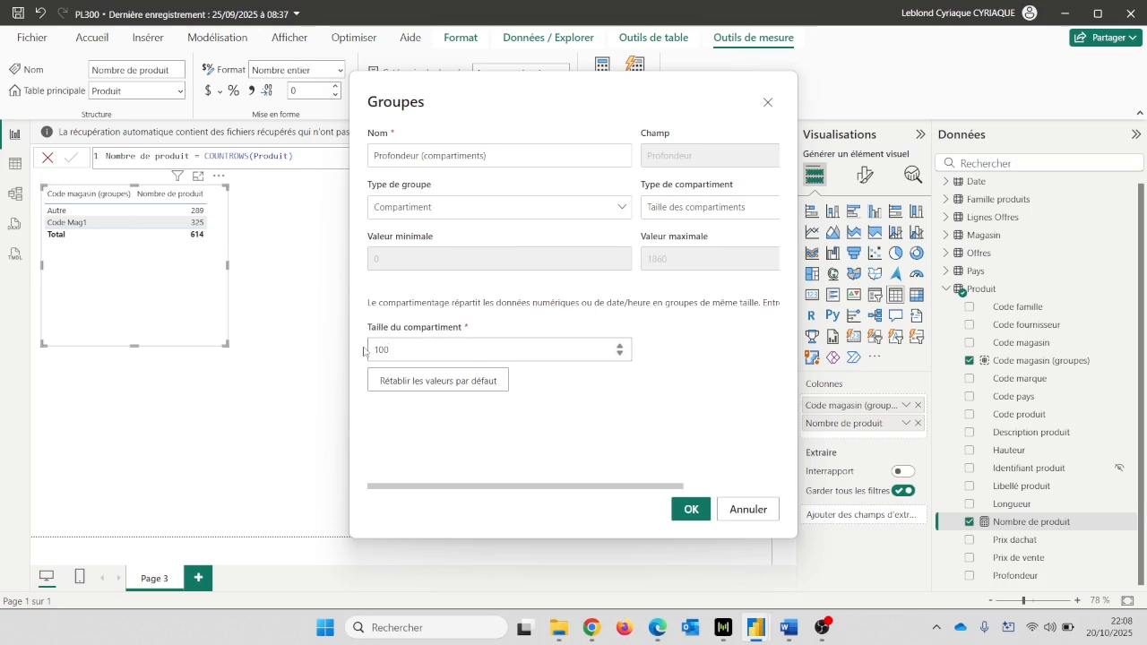
click(691, 508)
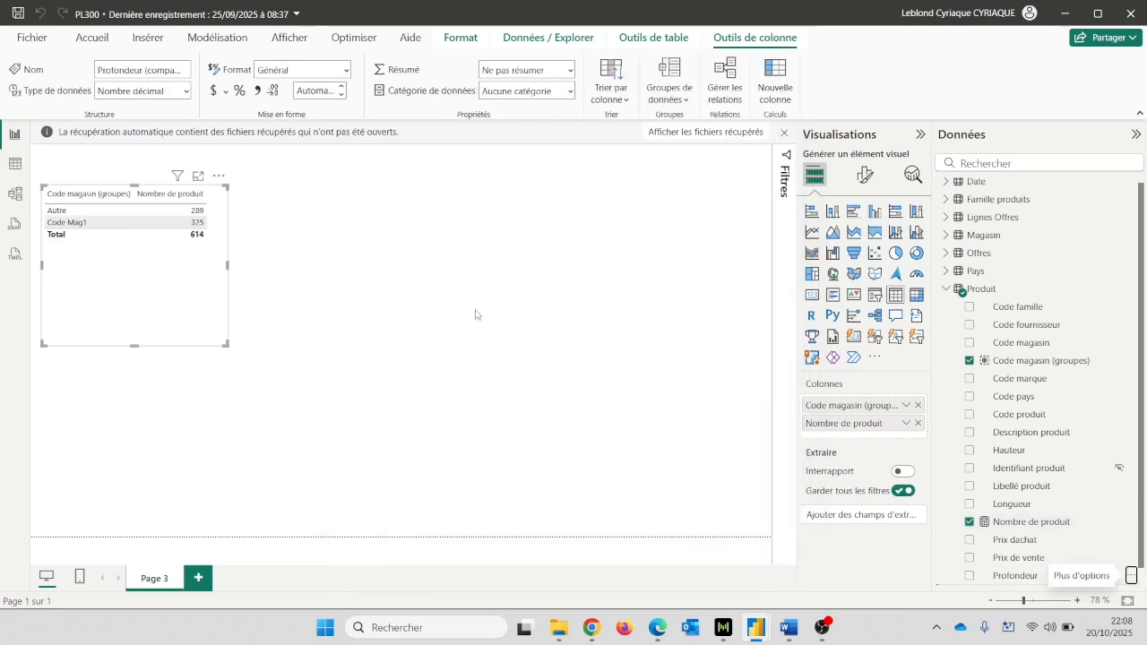
click(573, 295)
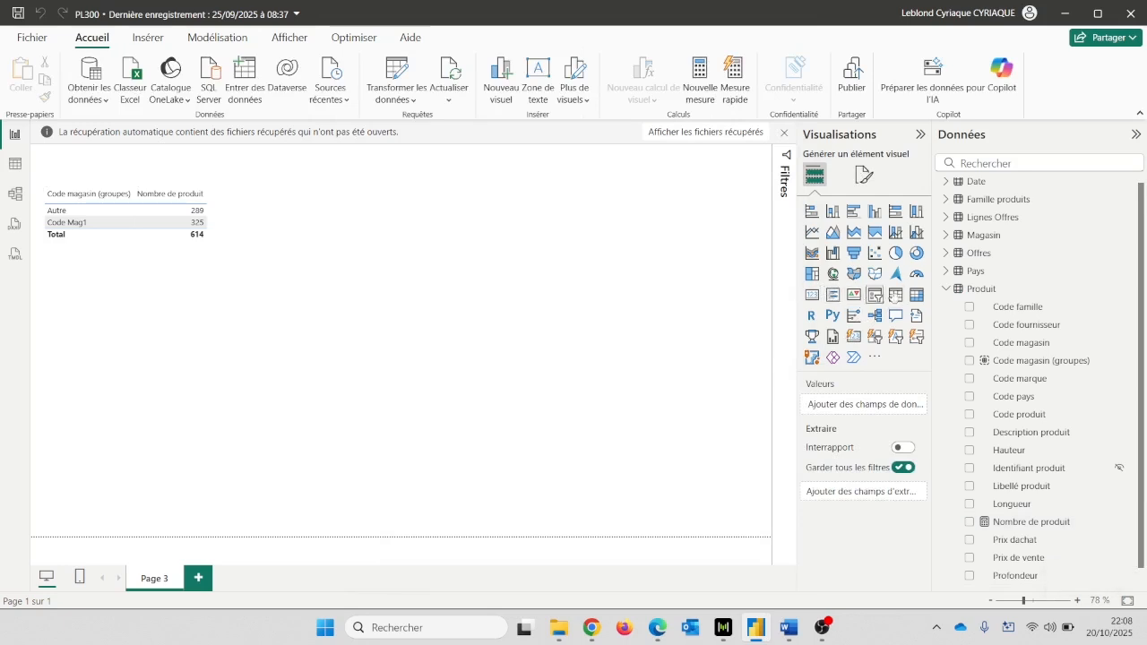
Add a second table visual showing Nombre de produit and Profondeur (compartiments), enlarge it to fit all rows, and reposition it beside the first table.
click(895, 295)
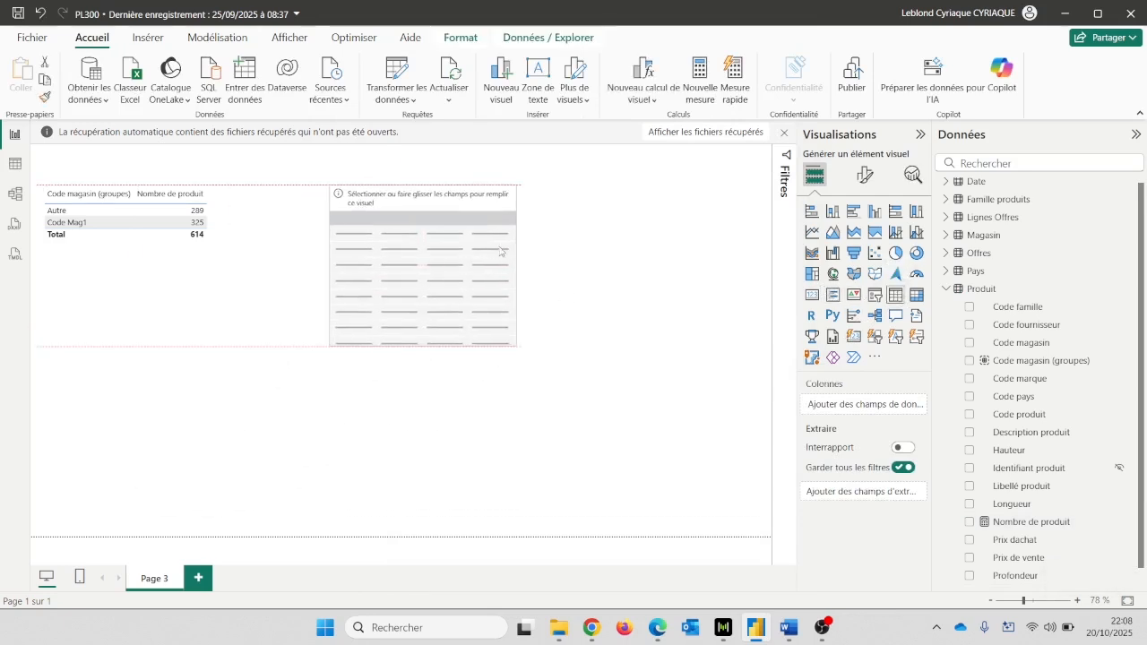
scroll(999, 501, down, 1)
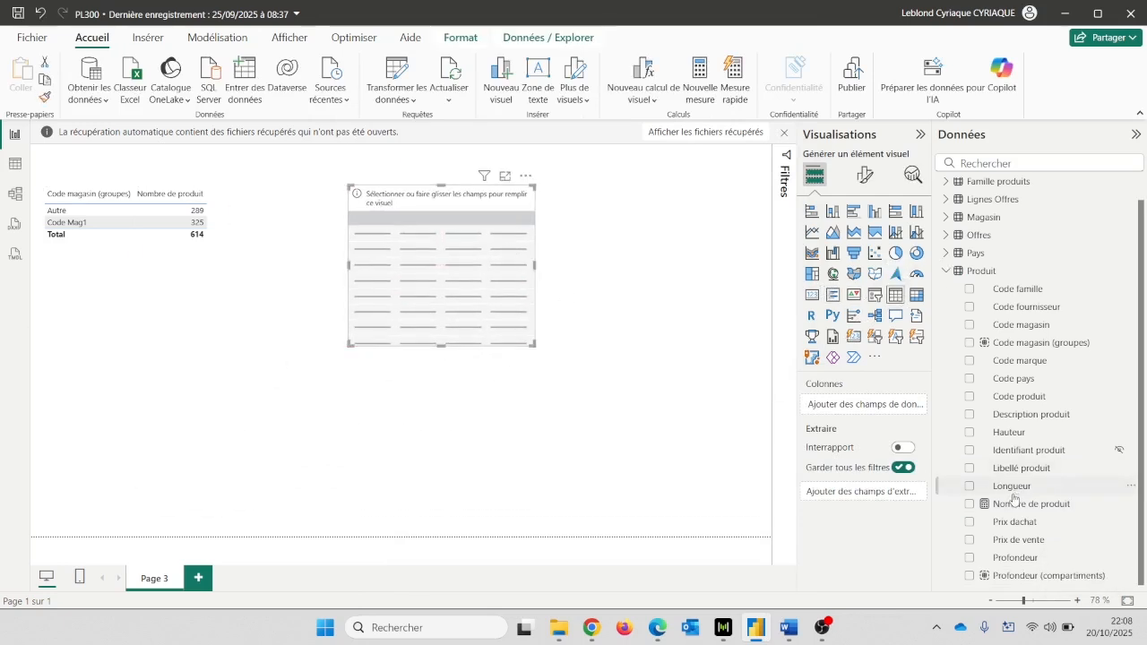
click(969, 504)
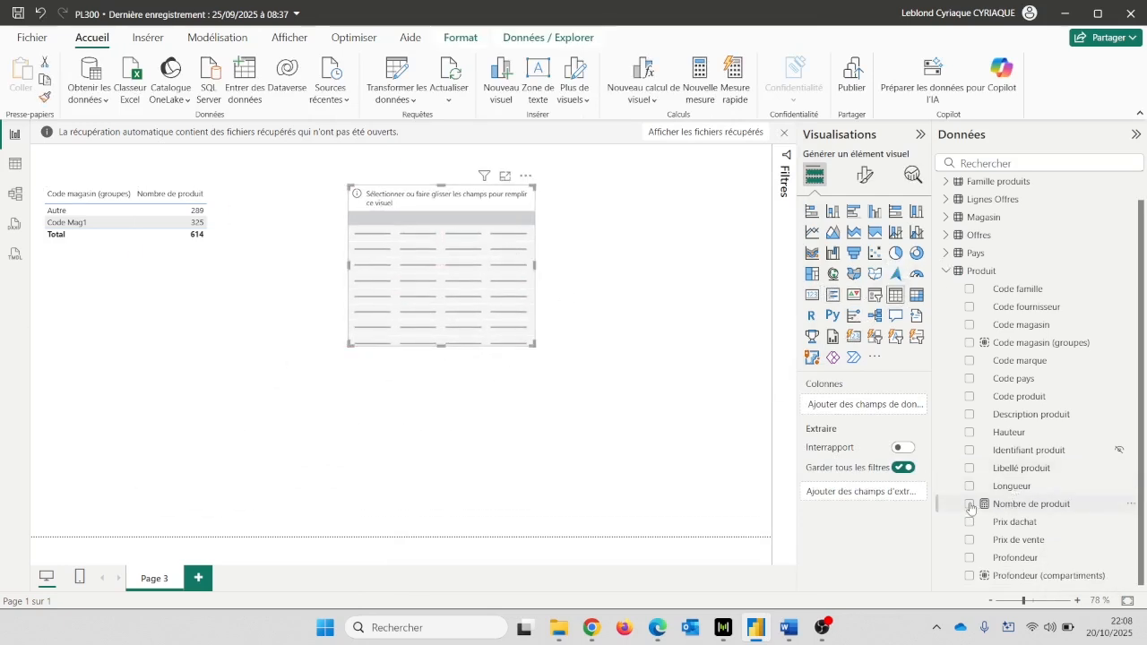
click(970, 578)
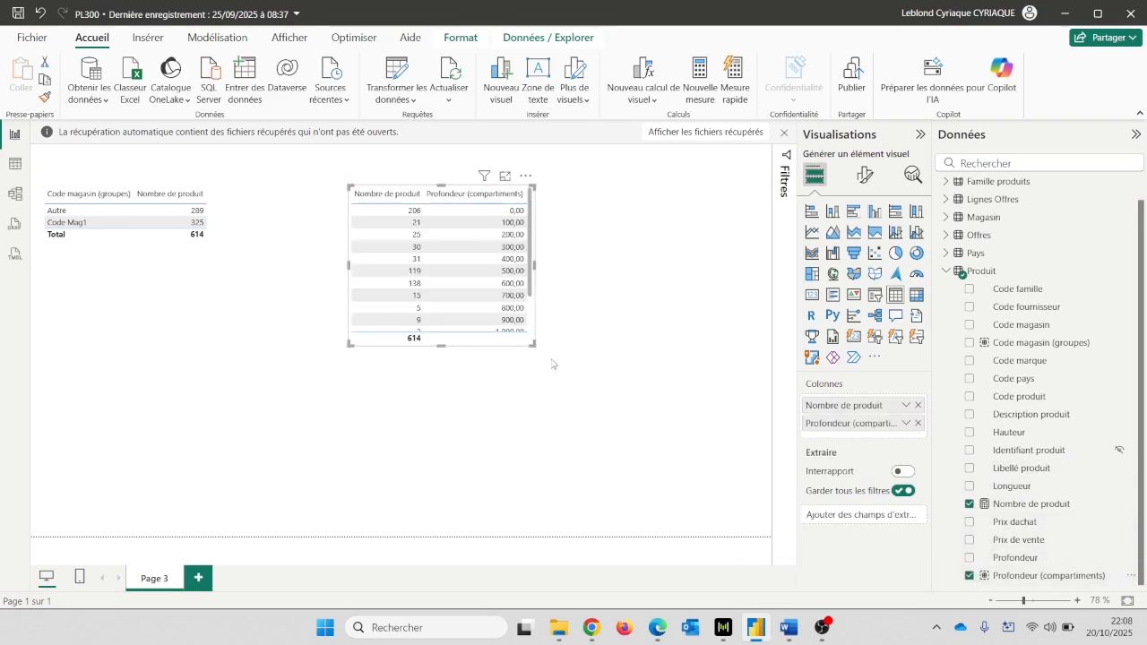
drag(537, 348, 677, 458)
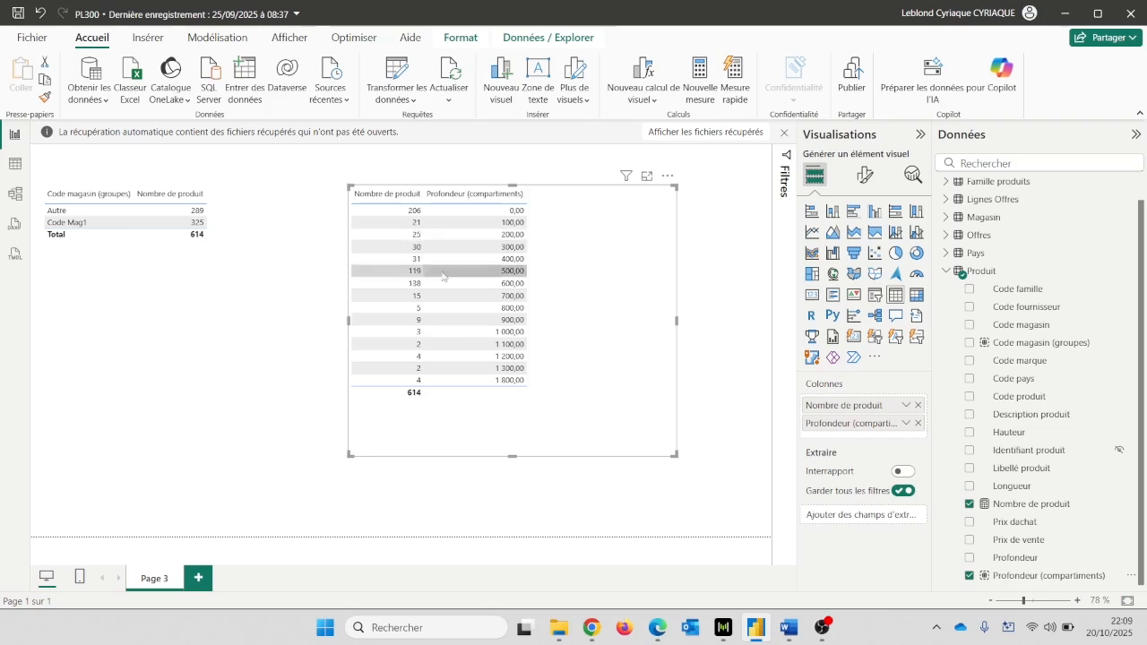
drag(638, 383, 593, 357)
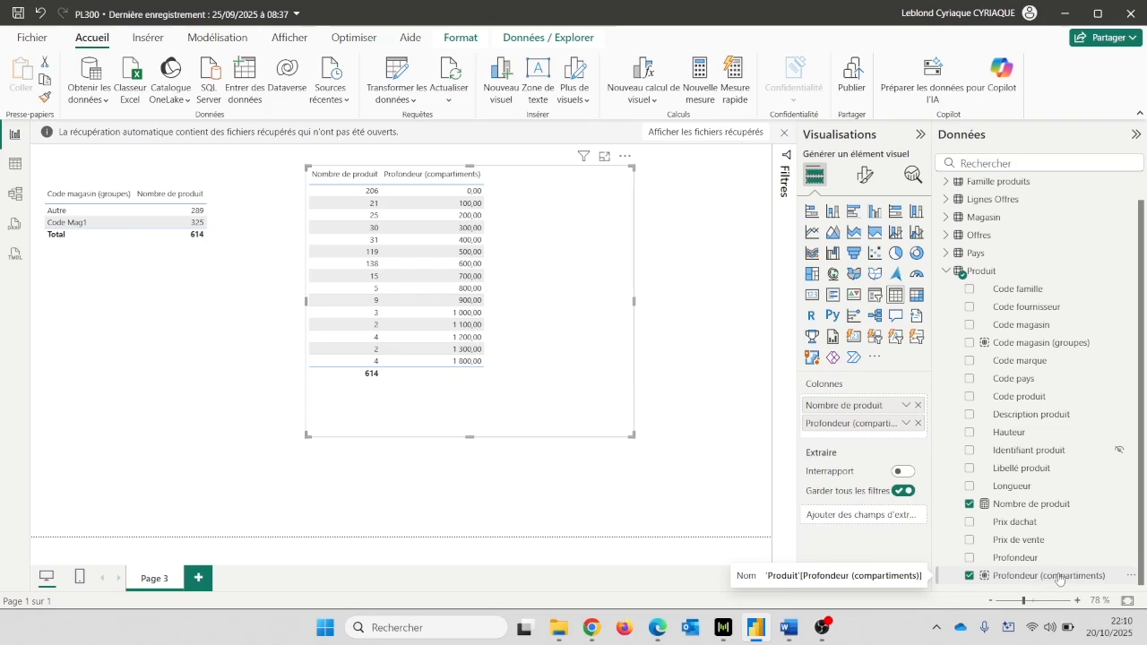
Edit the Profondeur (compartiments) group to use Nombre de compartiments as the compartment type with 5 compartments.
right_click(1059, 578)
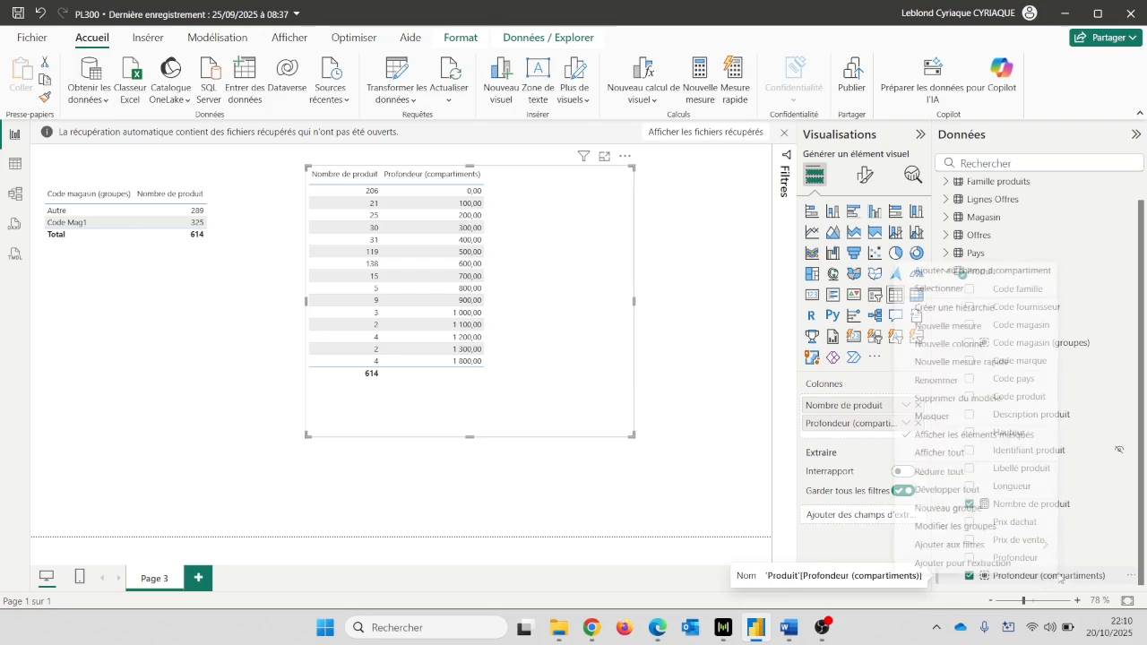
click(966, 529)
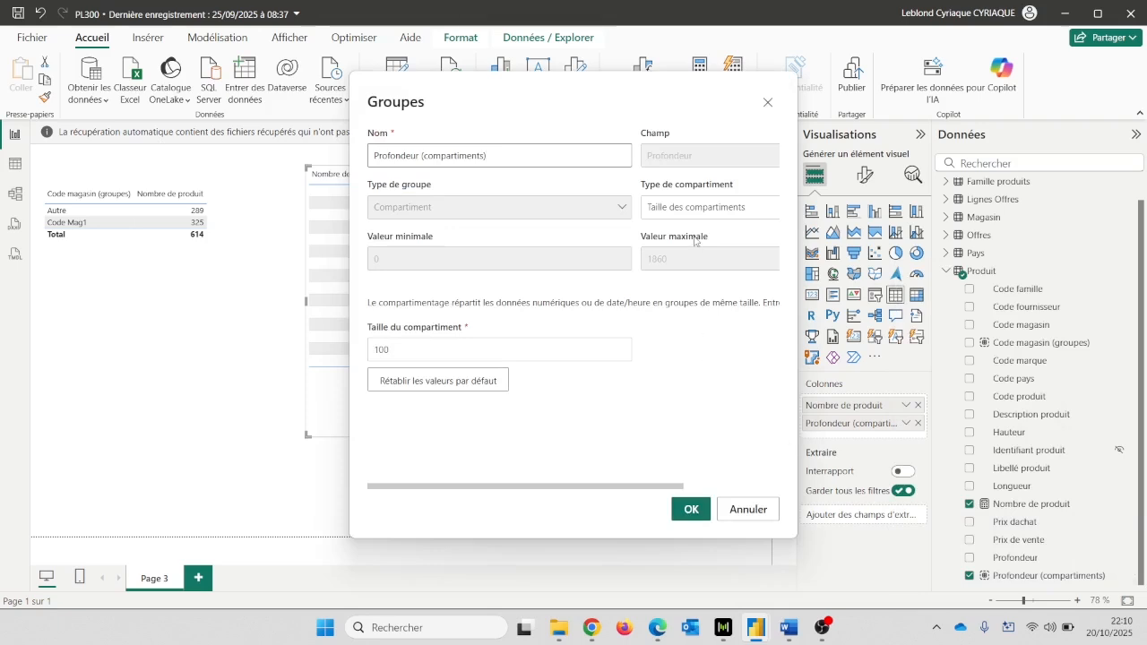
click(682, 207)
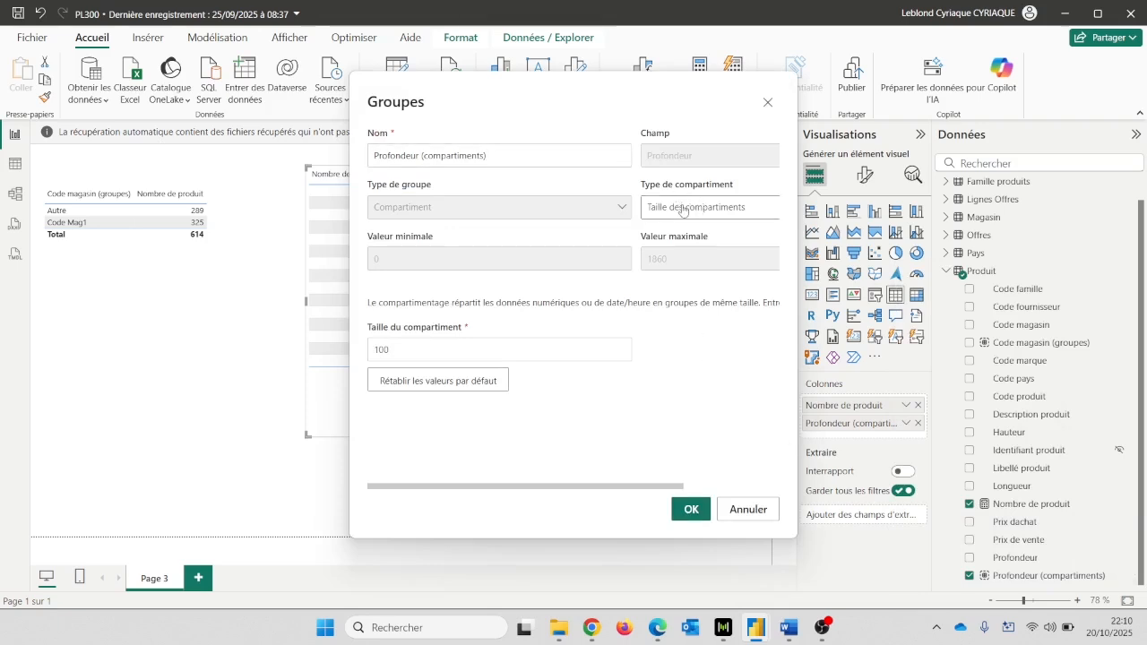
click(660, 256)
click(411, 365)
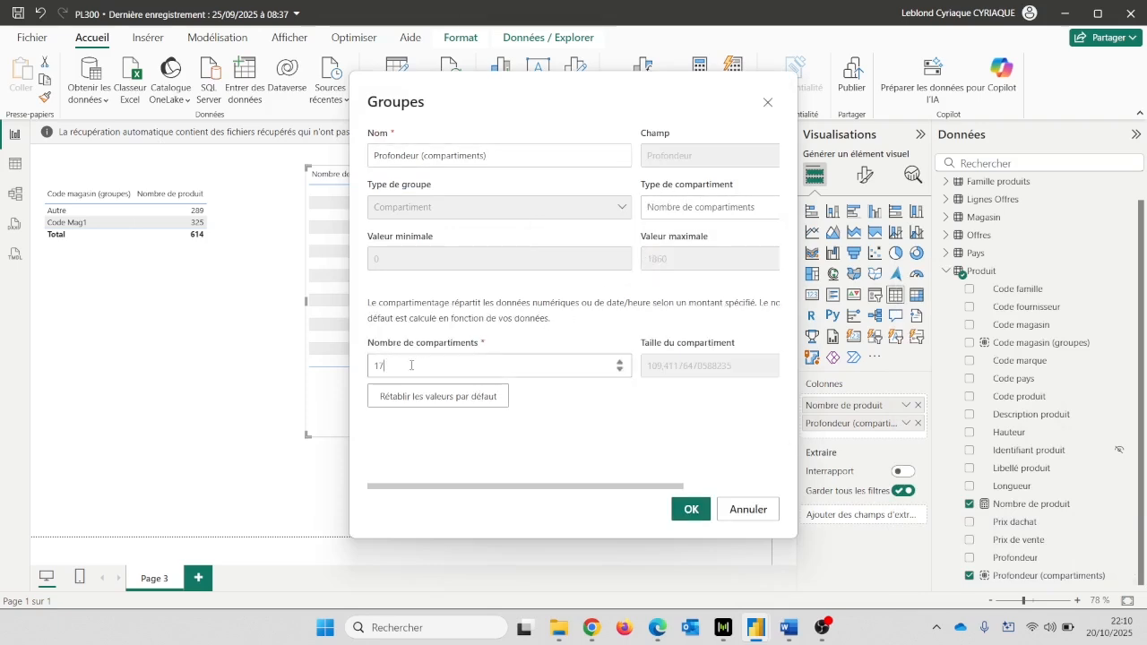
drag(411, 365, 364, 367)
text(5)
click(684, 507)
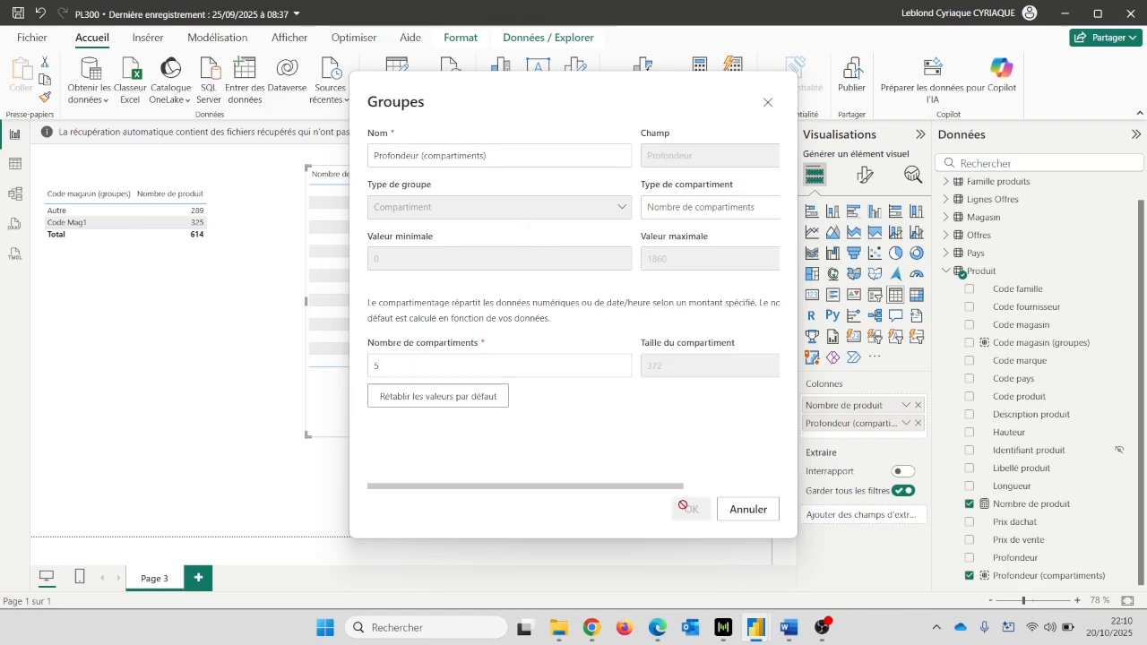